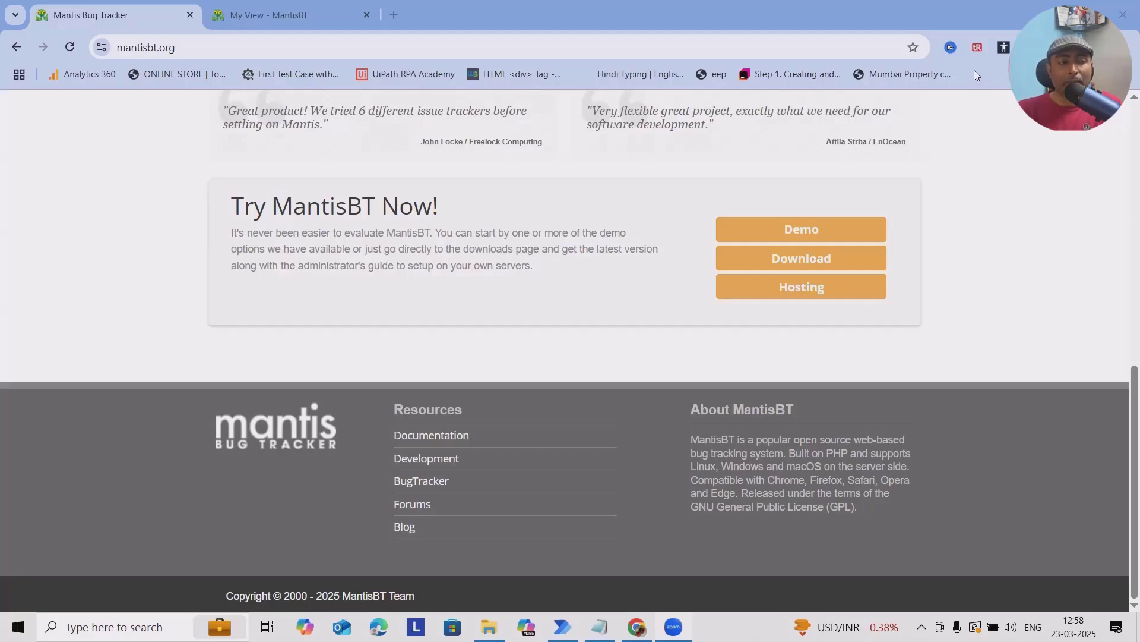
# Follow the BugTracker link in the project site's footer to reach MantisBT's My View dashboard.
pyautogui.click(171, 48)
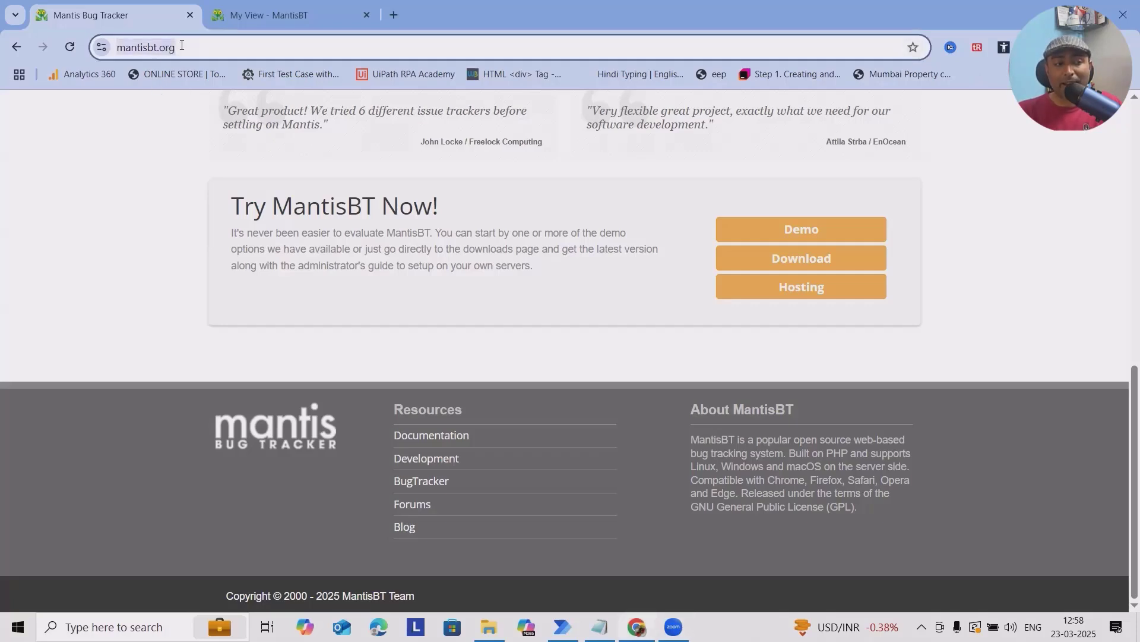
pyautogui.press('Return')
pyautogui.scroll(-10, 487, 379)
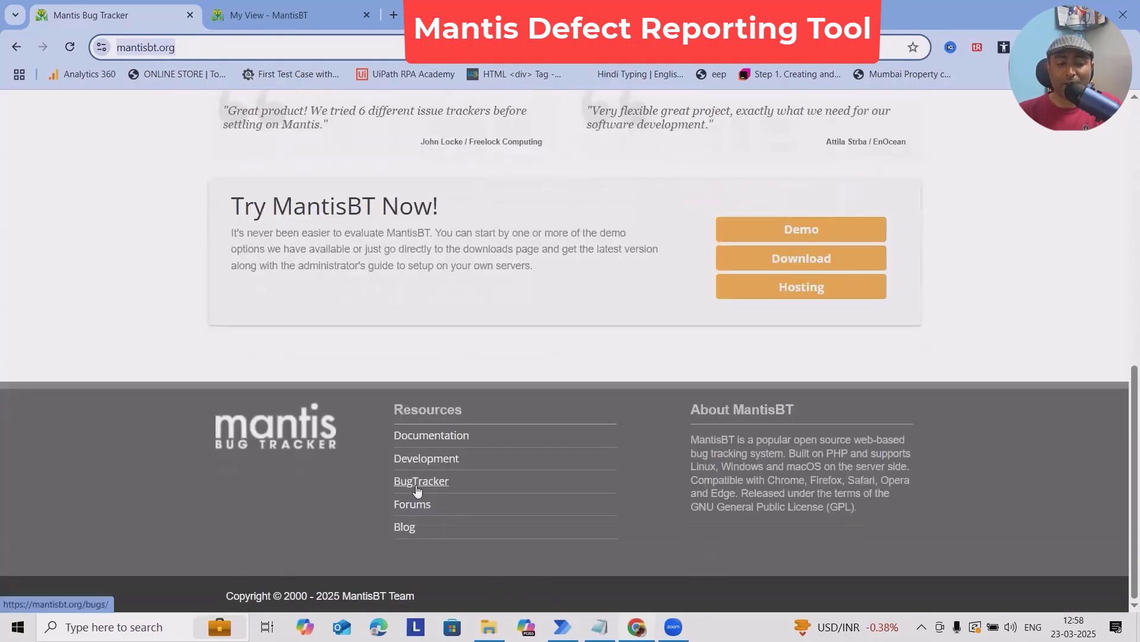
pyautogui.click(417, 486)
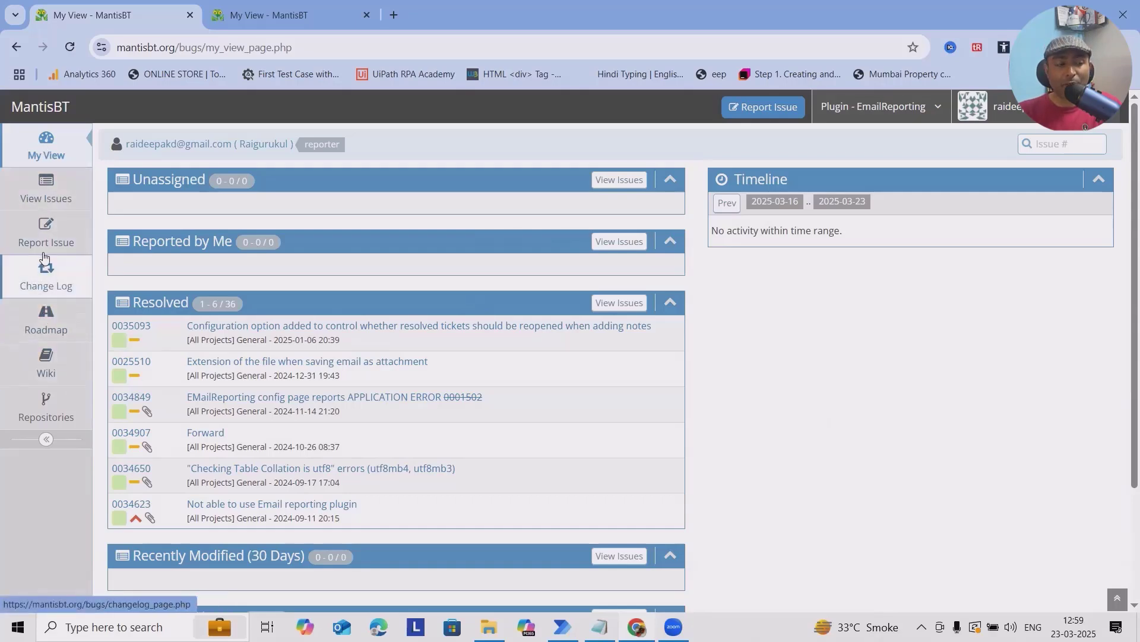
# Browse the View Issues, Change Log, Roadmap and Wiki pages, then return to the Roadmap.
pyautogui.click(39, 203)
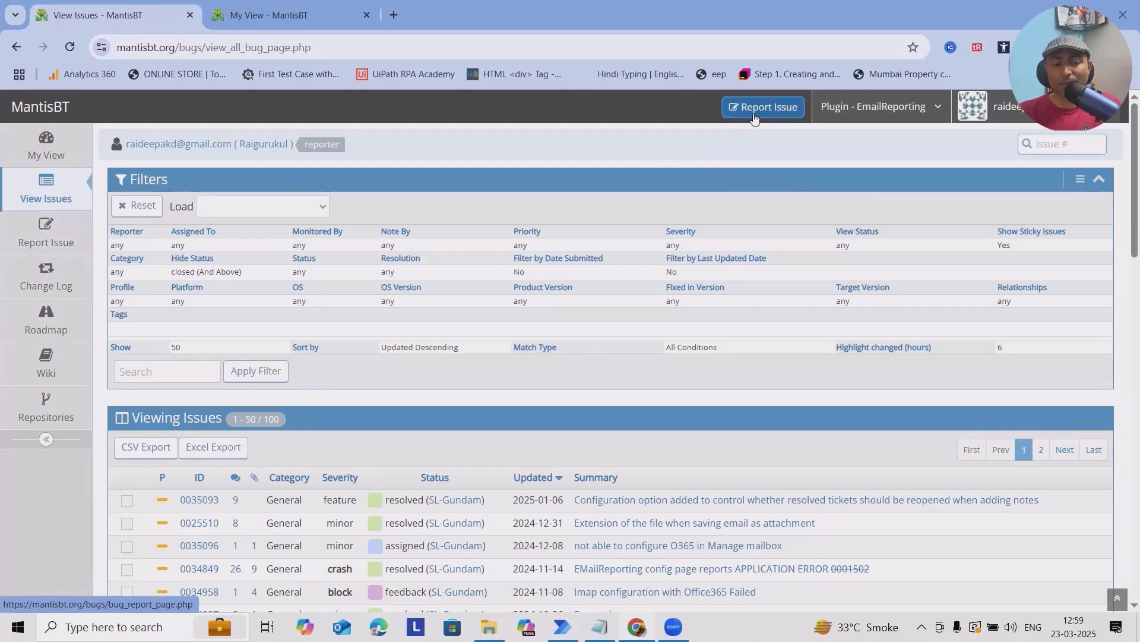
pyautogui.click(47, 279)
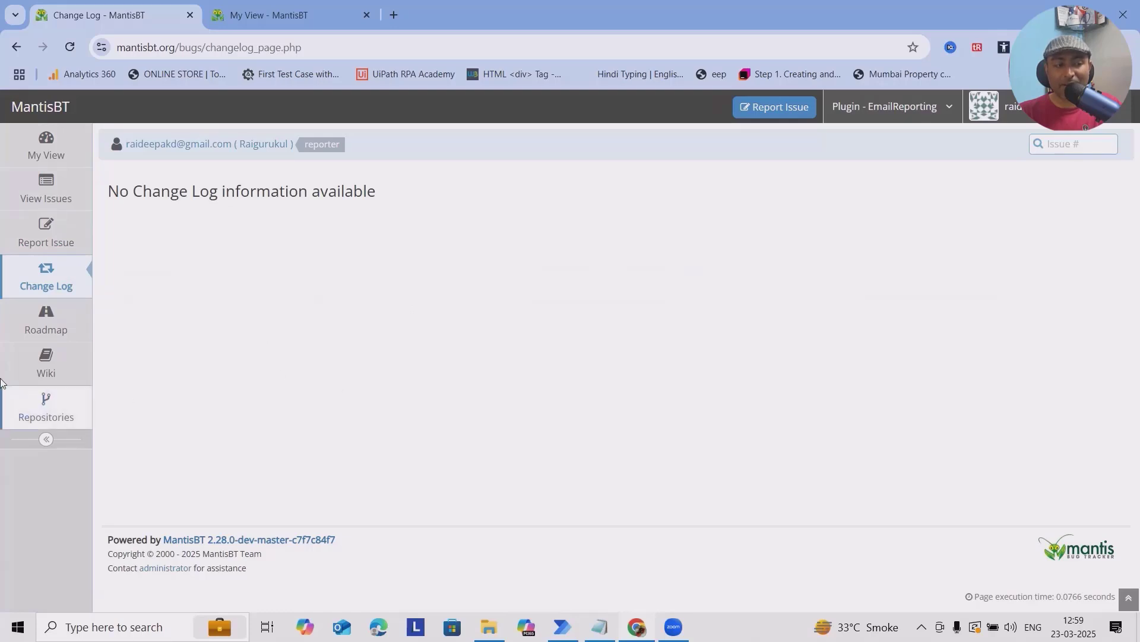
pyautogui.click(57, 333)
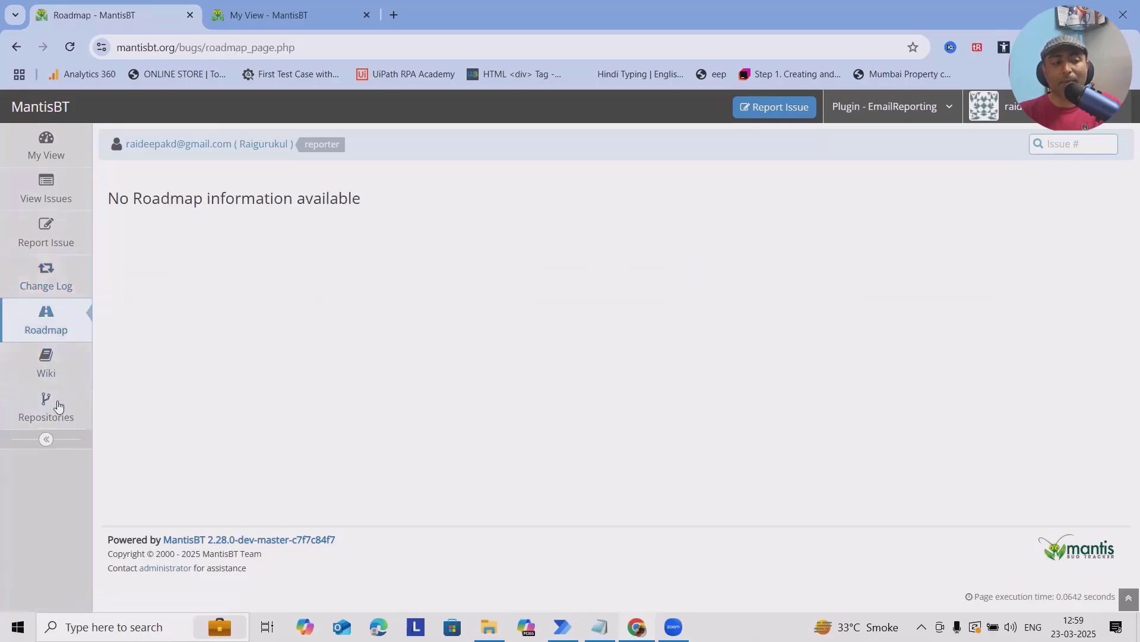
pyautogui.click(31, 324)
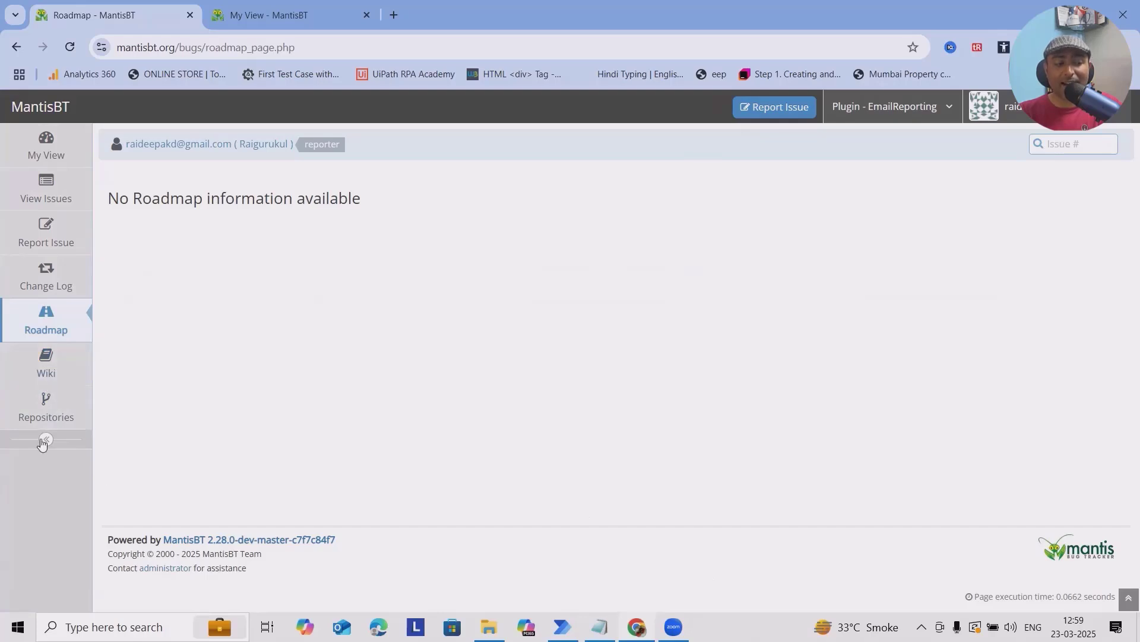
pyautogui.click(48, 385)
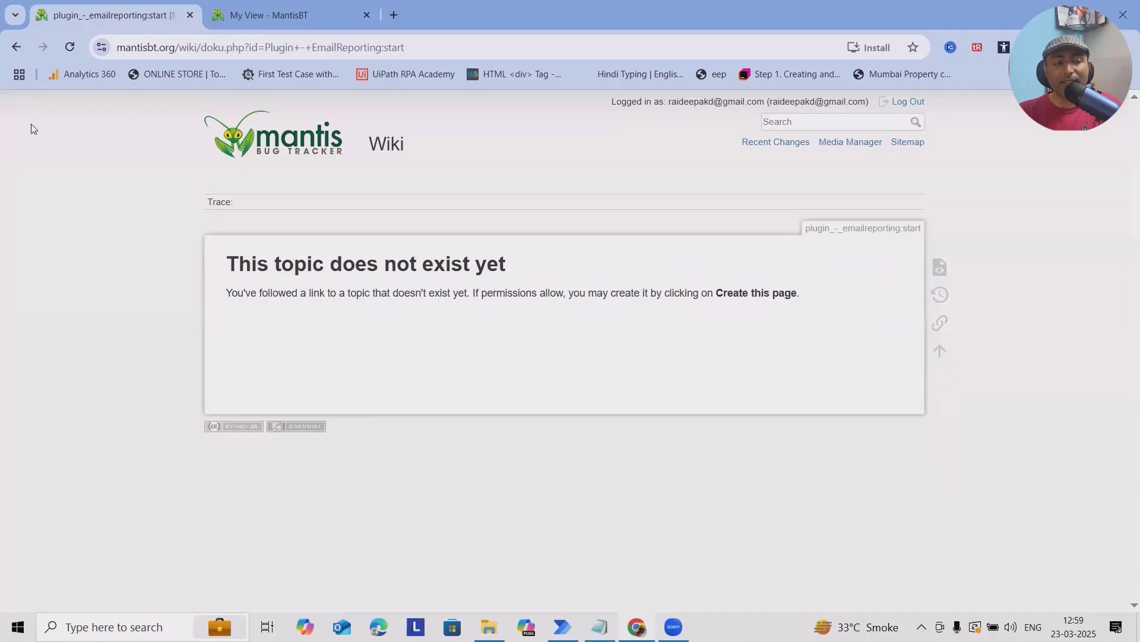
pyautogui.click(17, 48)
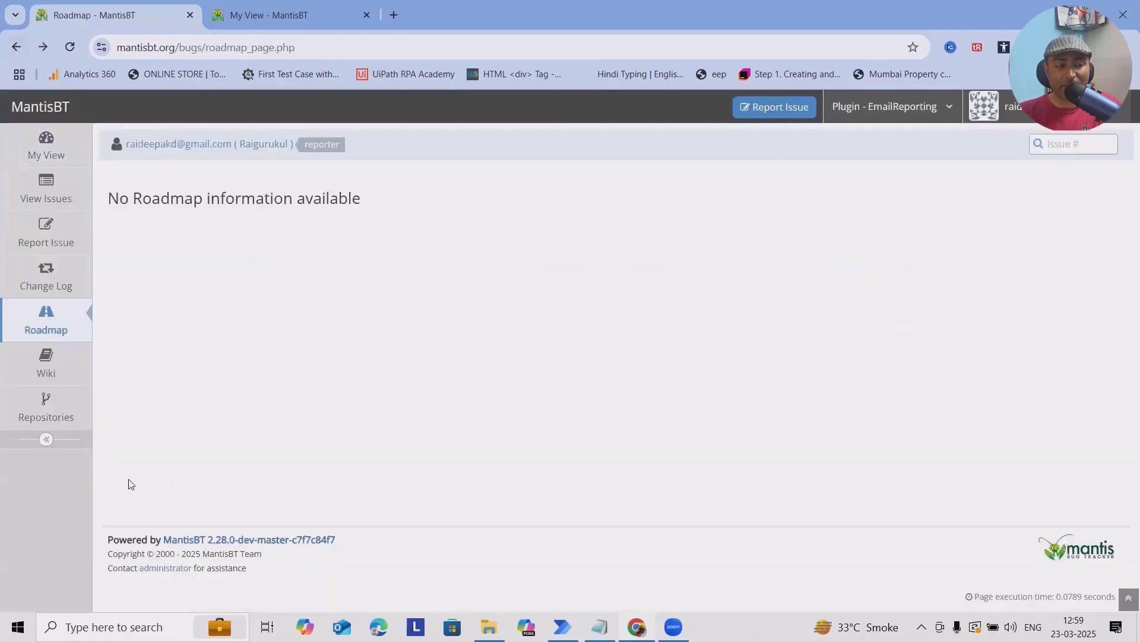
pyautogui.click(51, 419)
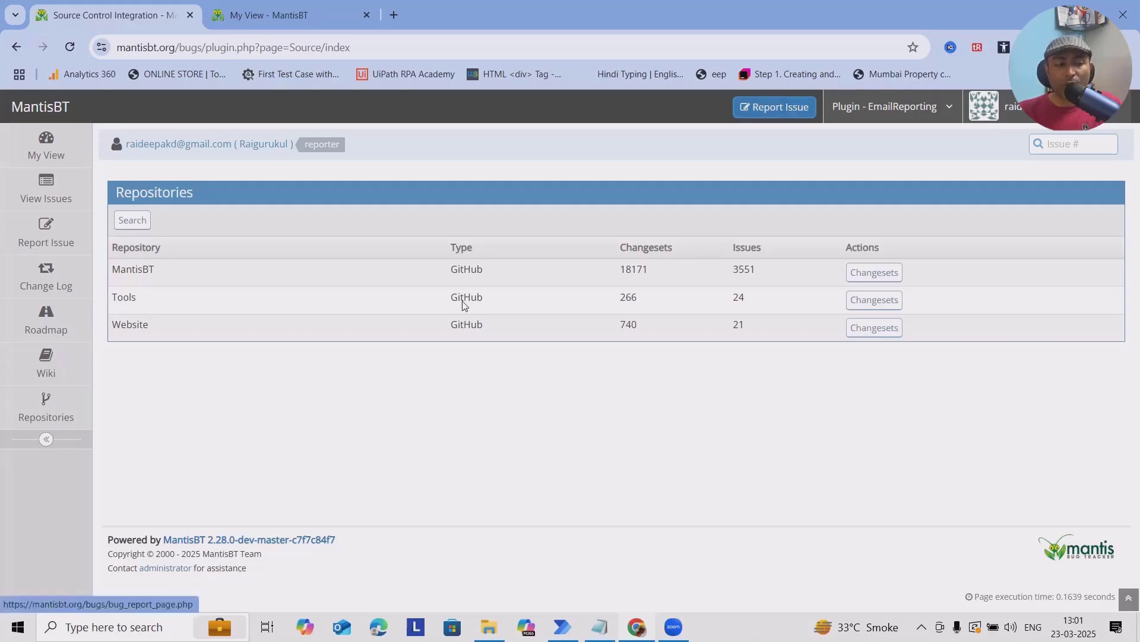
# Start a new issue report, keeping the category at [All Projects] General.
pyautogui.click(46, 276)
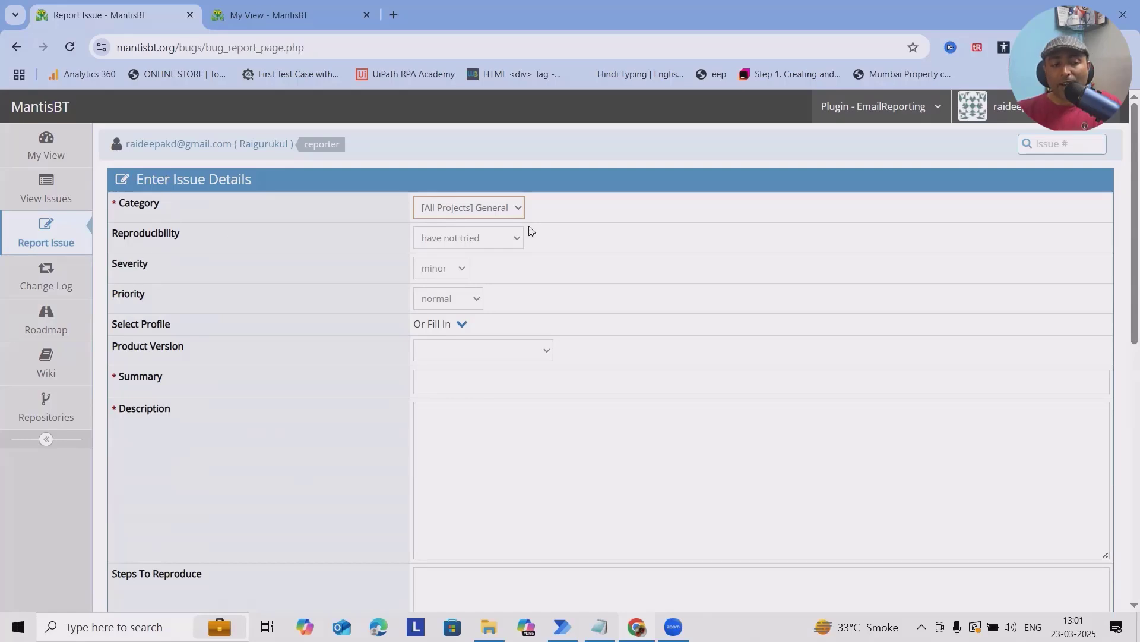
pyautogui.click(516, 209)
pyautogui.click(513, 230)
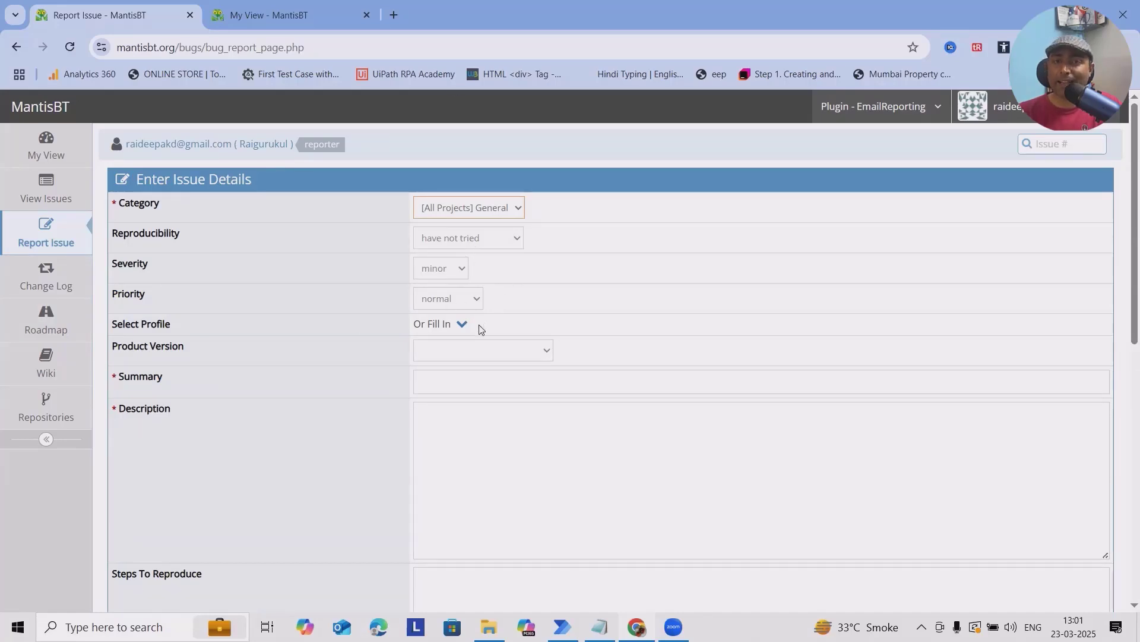
pyautogui.click(507, 208)
pyautogui.click(487, 229)
pyautogui.click(485, 240)
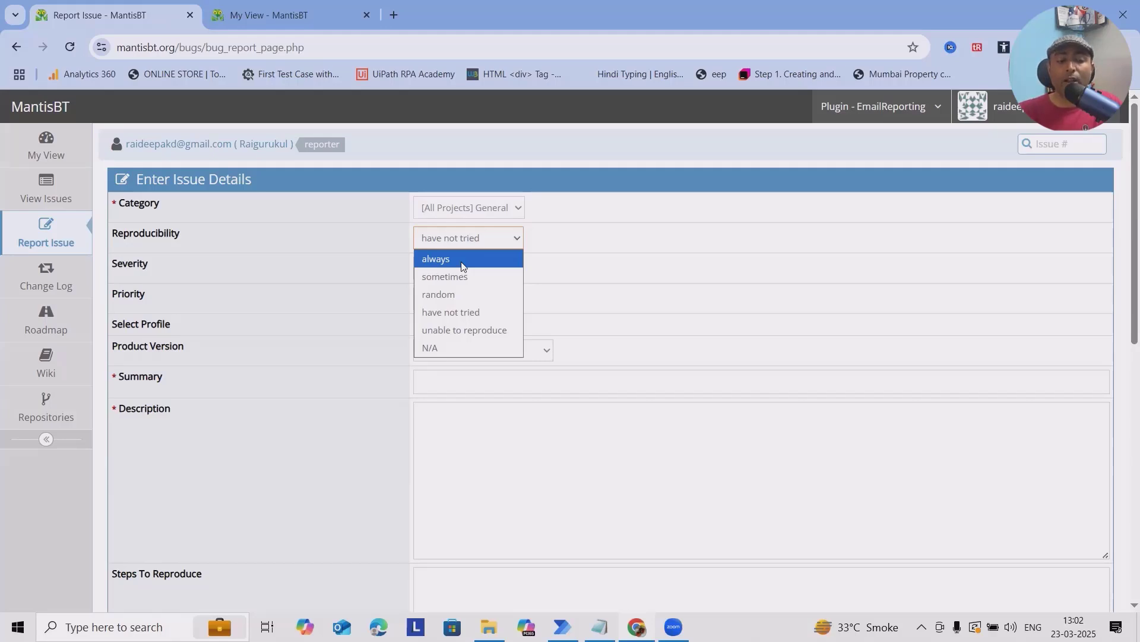
# Set Reproducibility to always, Severity to block and Priority to high.
pyautogui.click(462, 266)
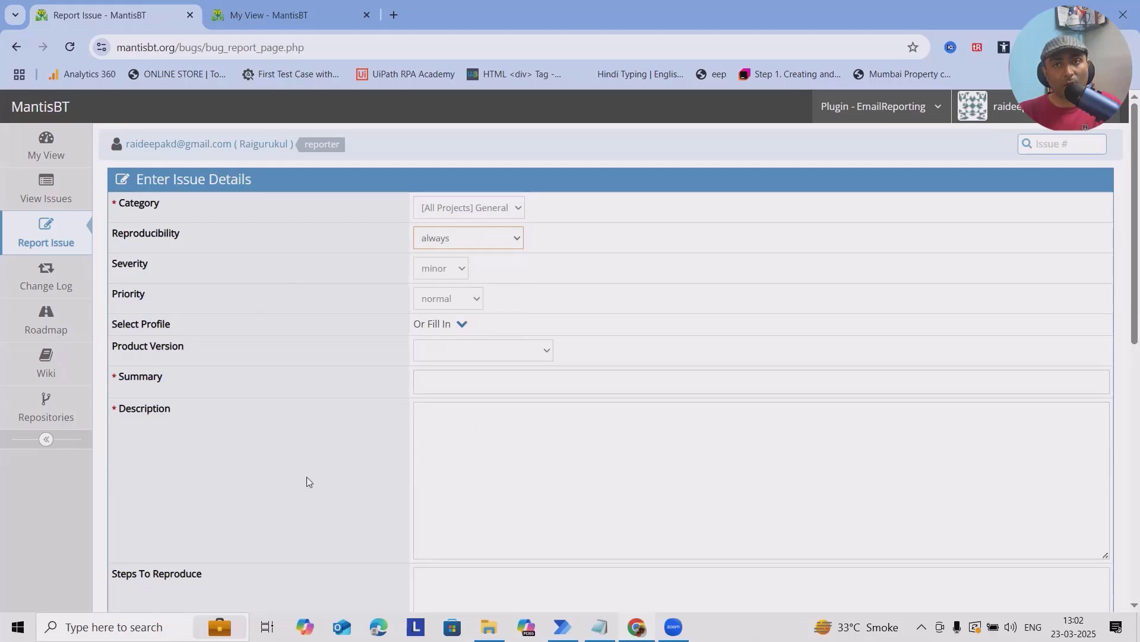
pyautogui.click(463, 270)
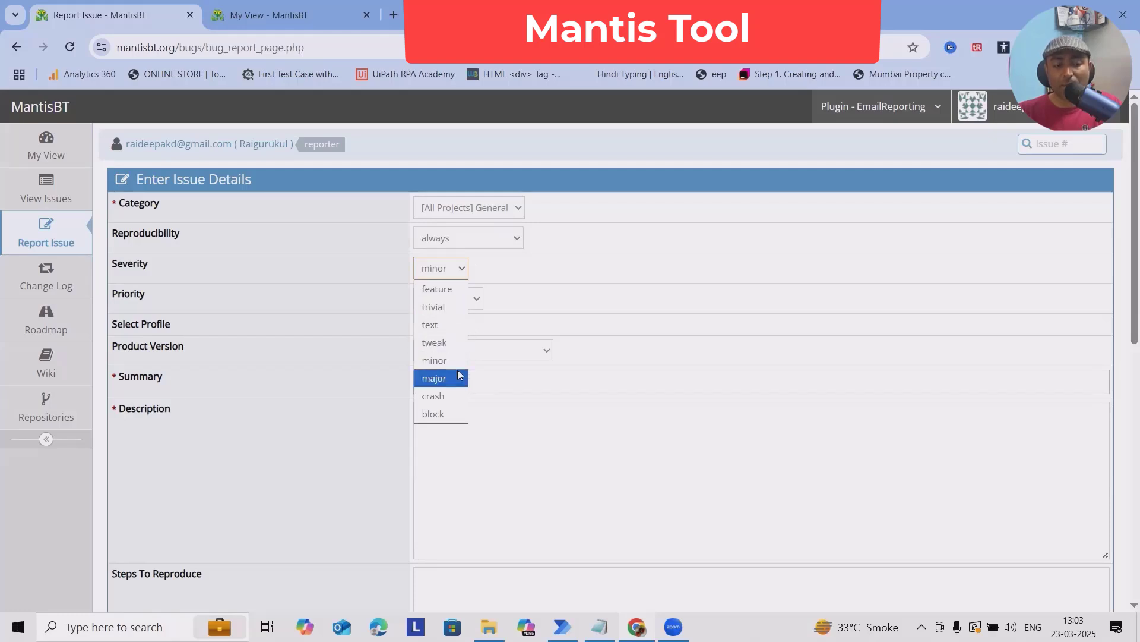
pyautogui.click(449, 414)
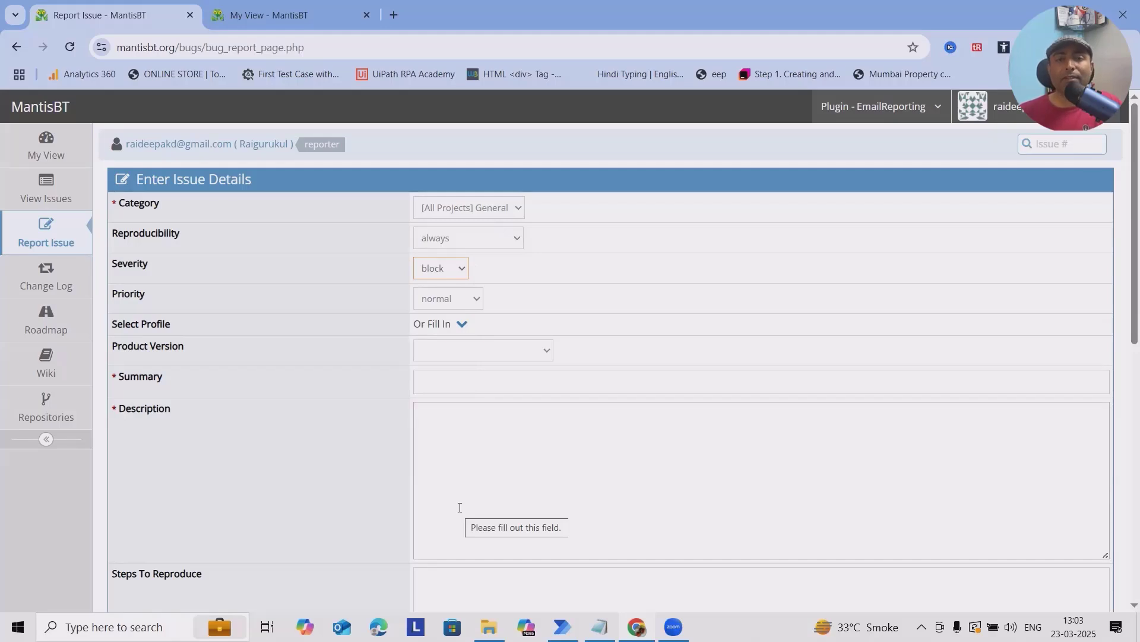
pyautogui.click(450, 298)
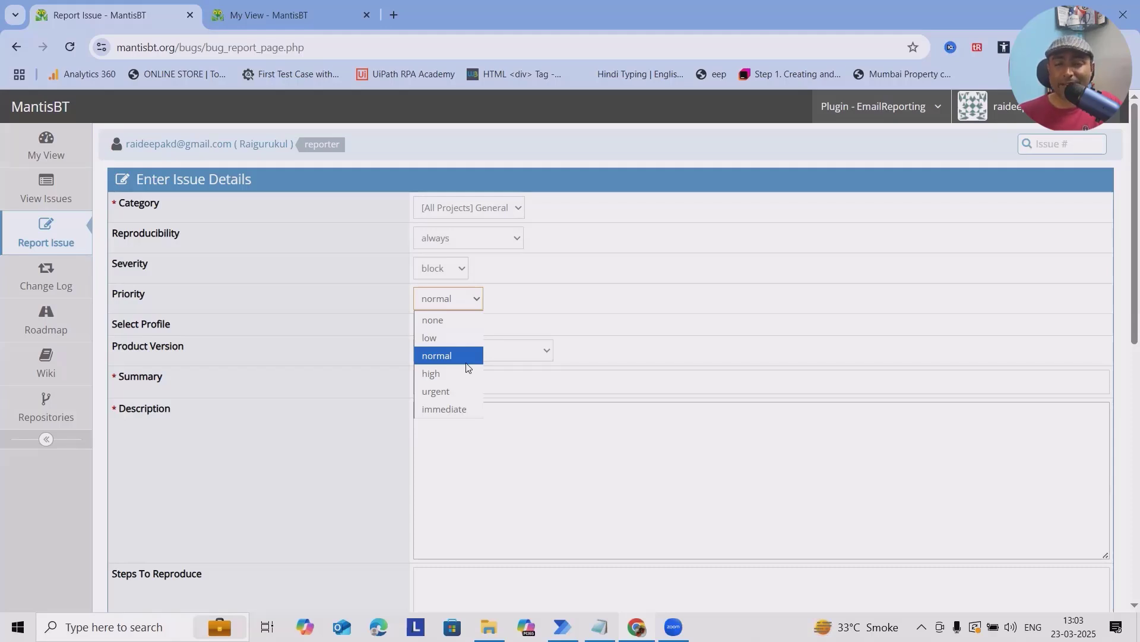
pyautogui.click(466, 373)
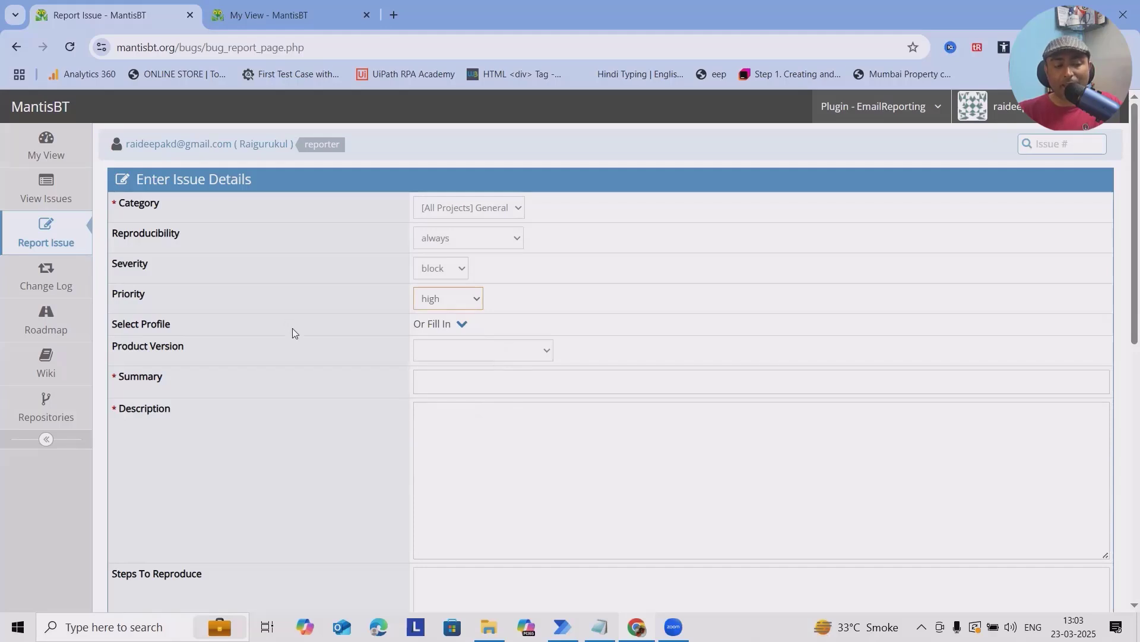
# Fill in Platform as UAT and OS as Windows.
pyautogui.click(463, 326)
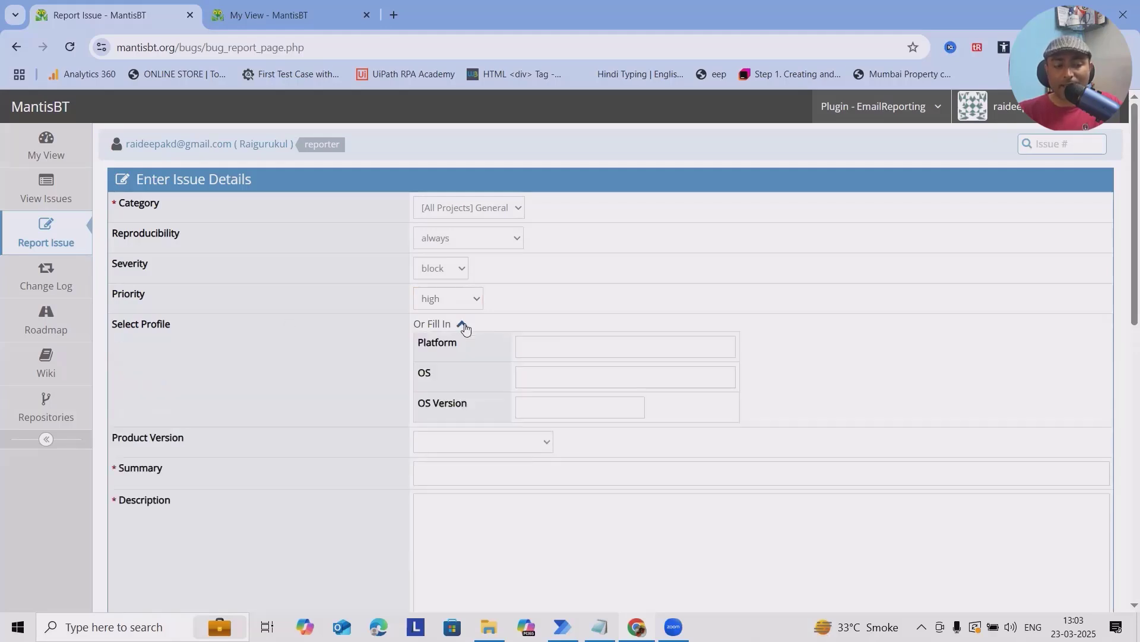
pyautogui.click(599, 345)
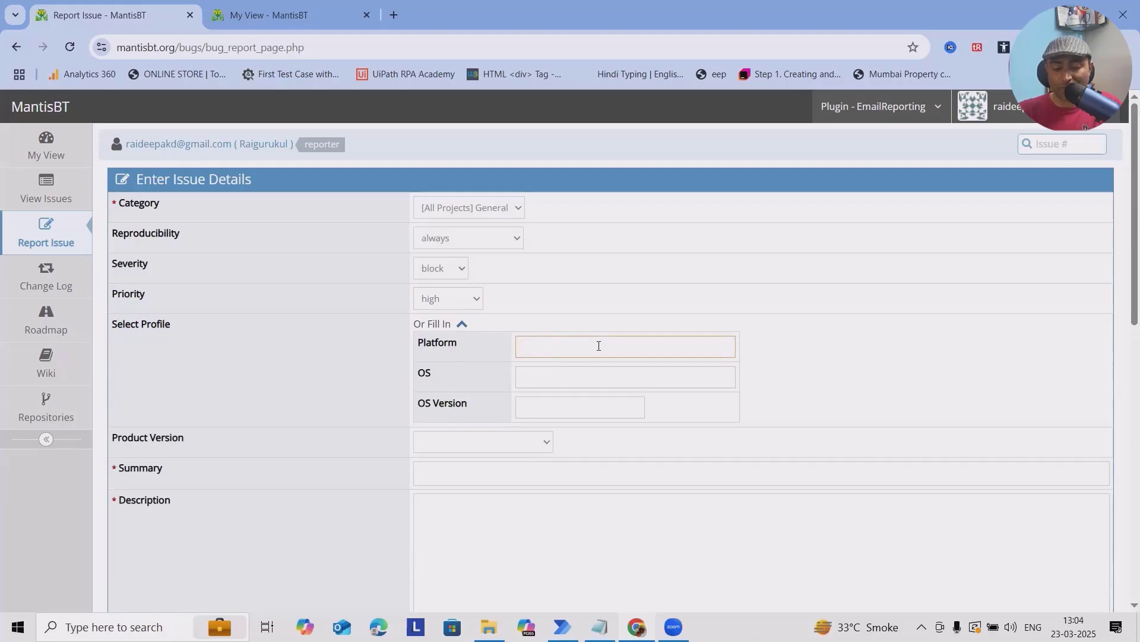
pyautogui.write('UA')
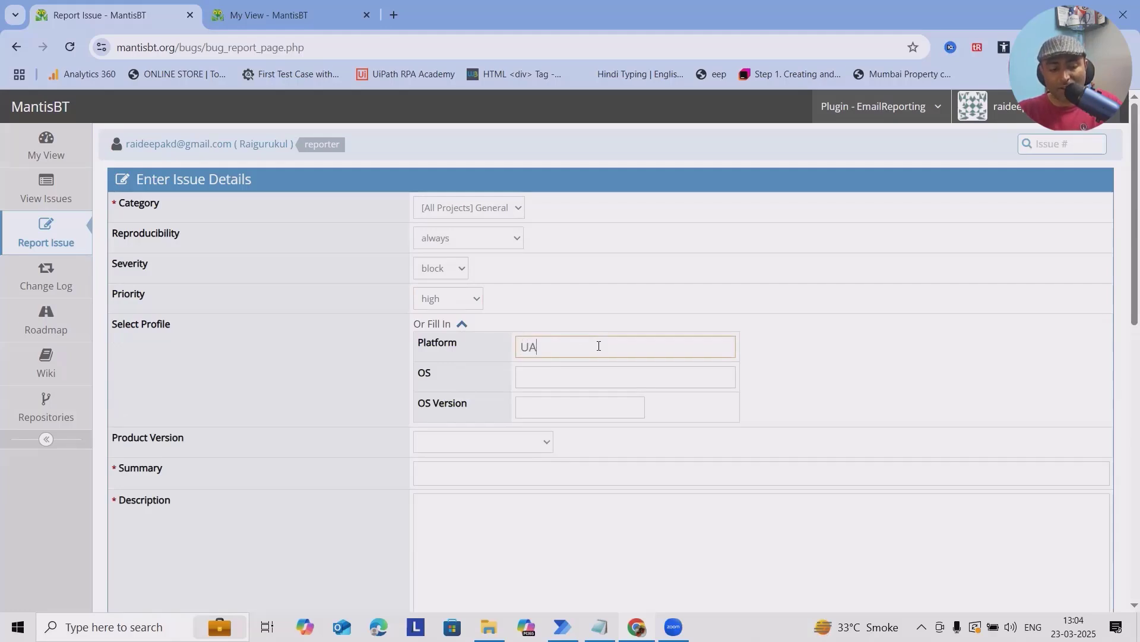
pyautogui.write('T')
pyautogui.click(623, 376)
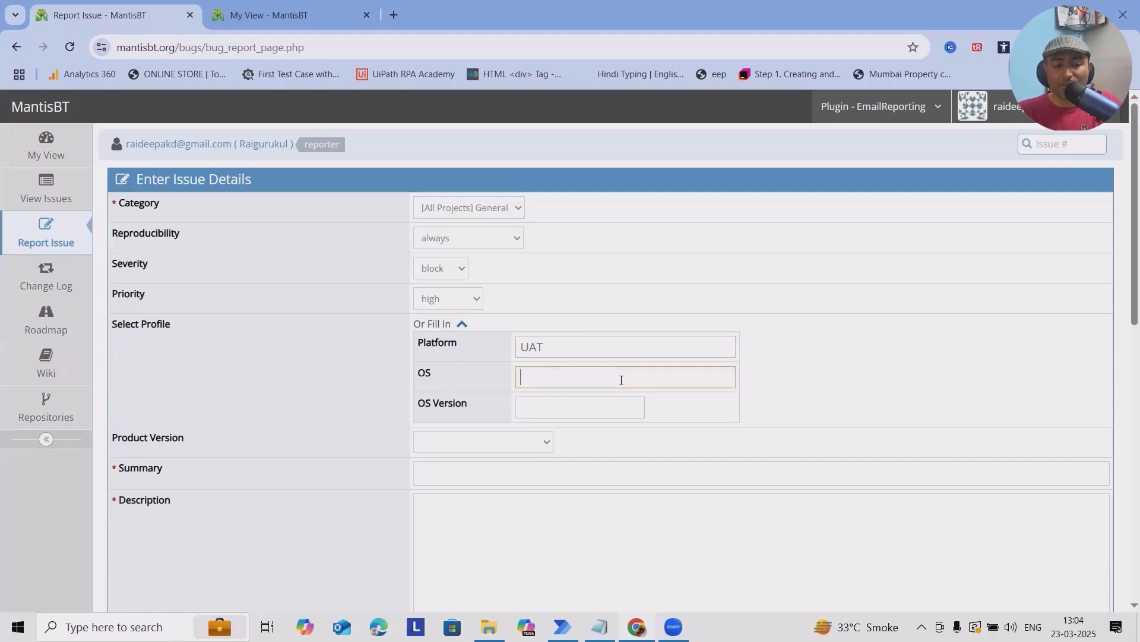
pyautogui.write('Won')
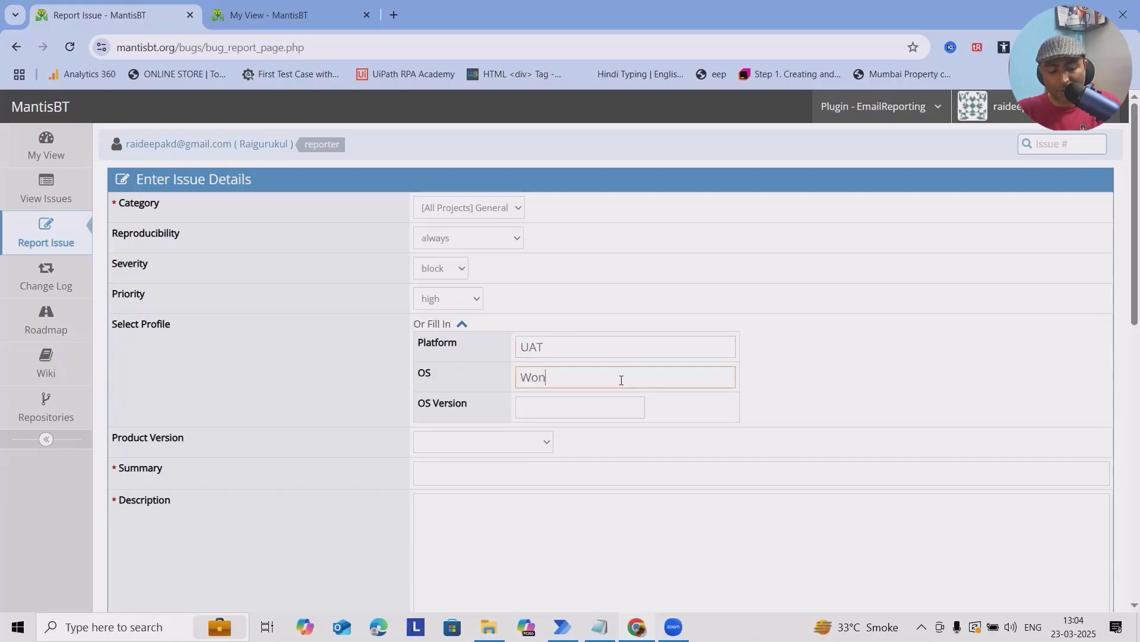
pyautogui.write('dows')
pyautogui.press('Tab')
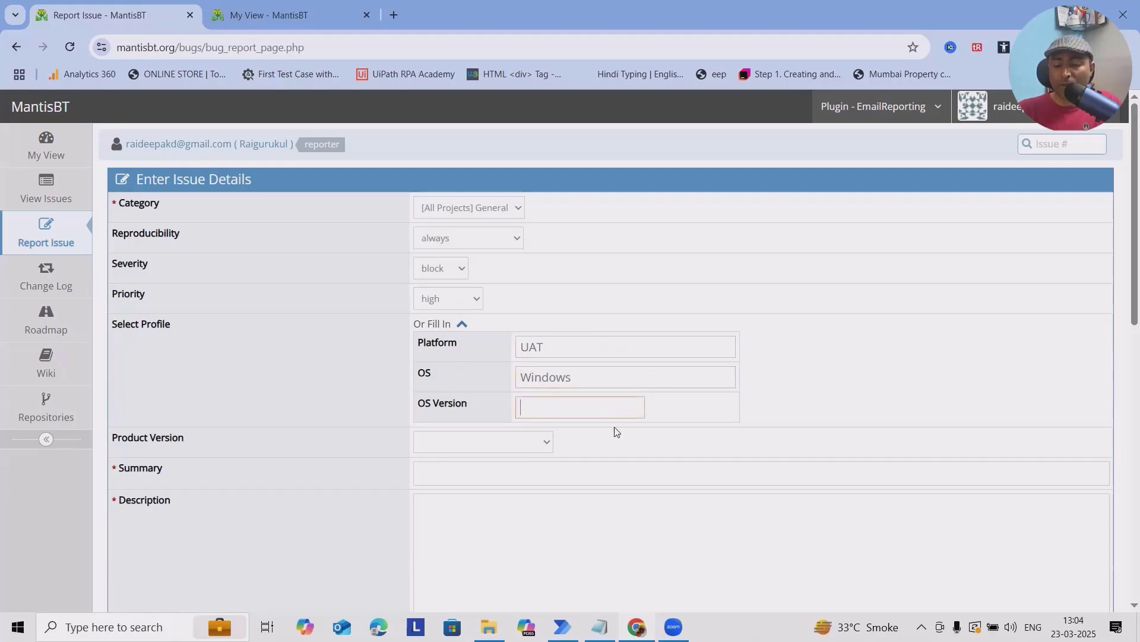
# Fill in the OS version and choose Product Version 0.9.2.
pyautogui.write('2.1')
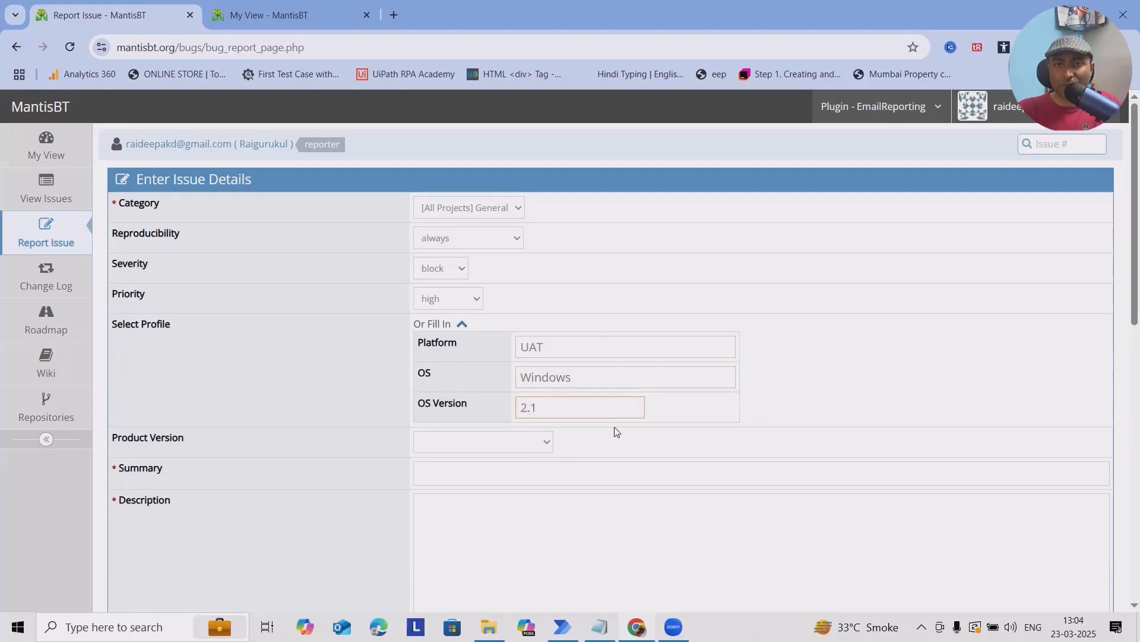
pyautogui.click(542, 447)
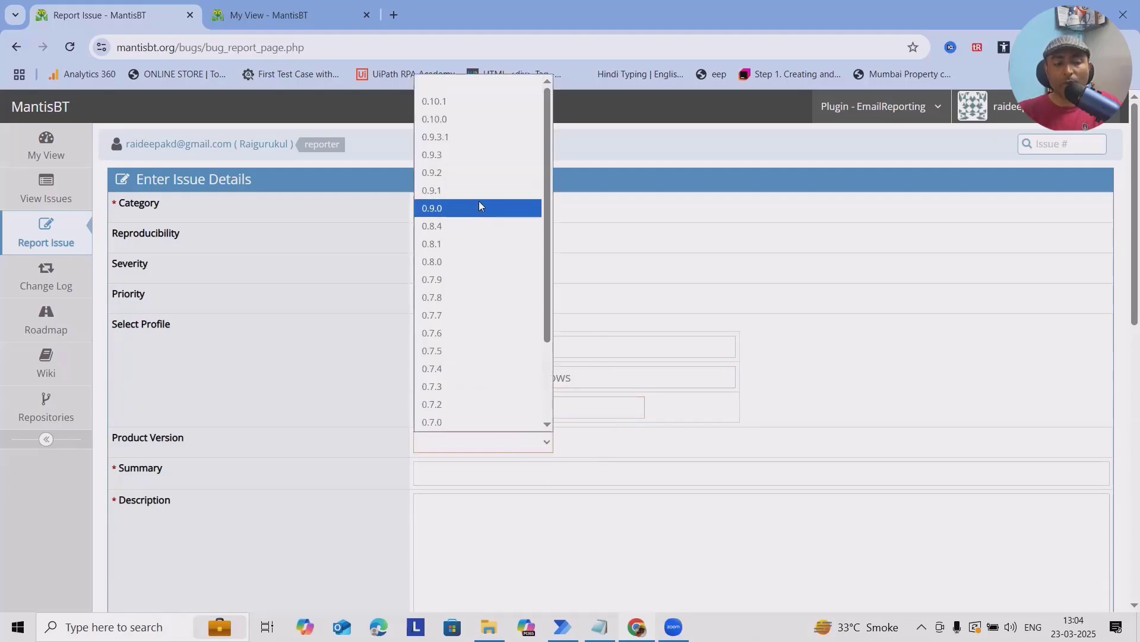
pyautogui.click(475, 172)
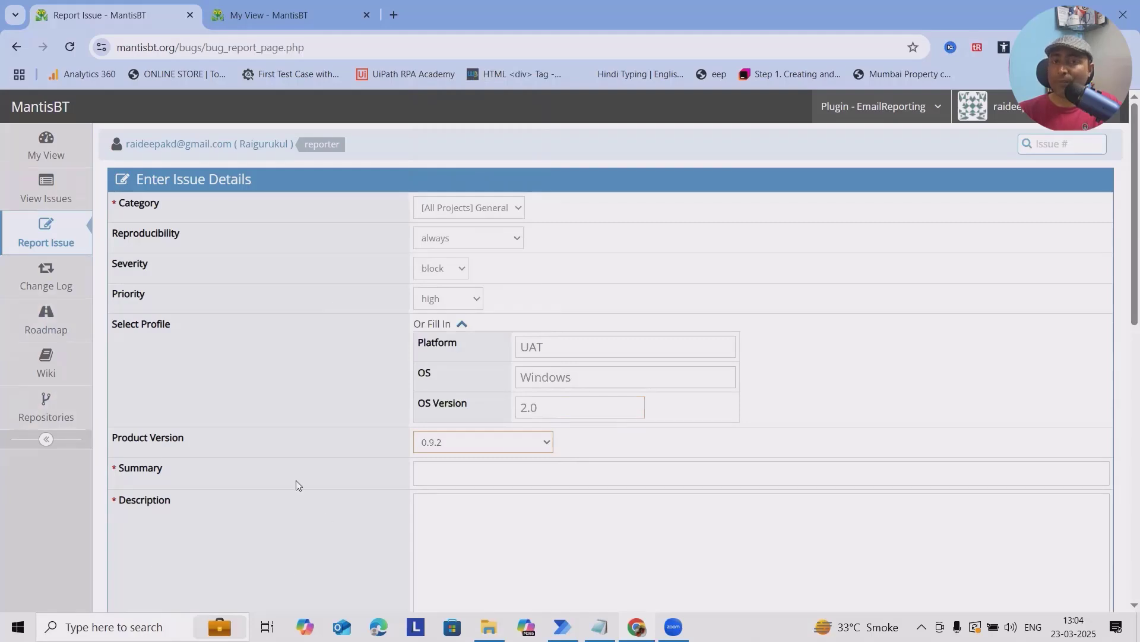
pyautogui.scroll(-2, 430, 460)
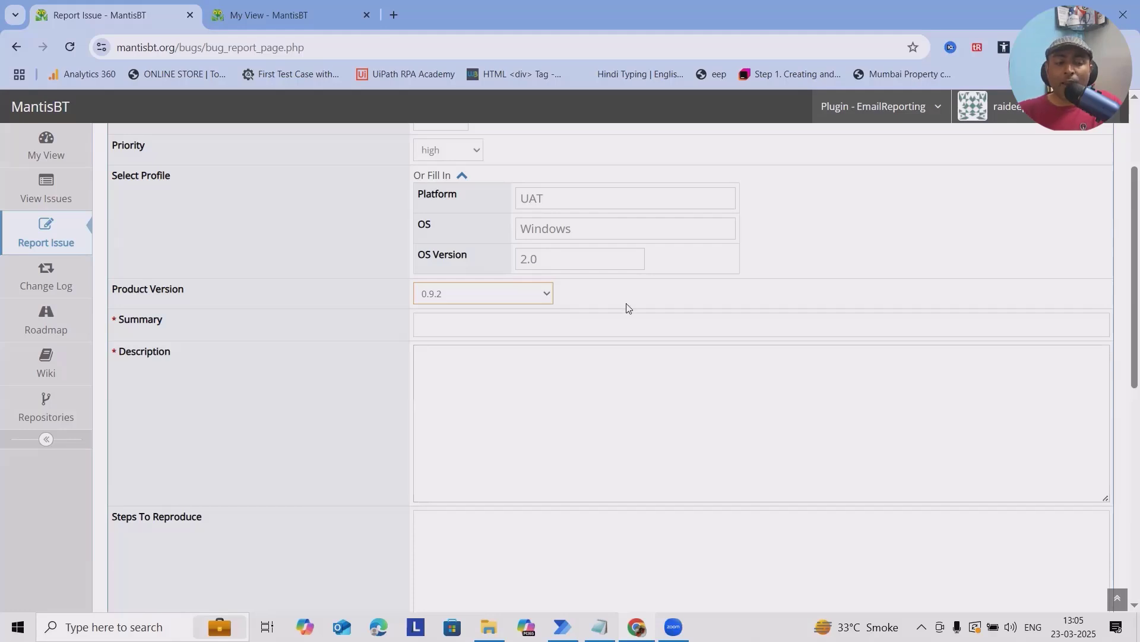
# Enter the summary 'Project>>Function>>Recording is not working', dropping the mistaken version part.
pyautogui.click(440, 324)
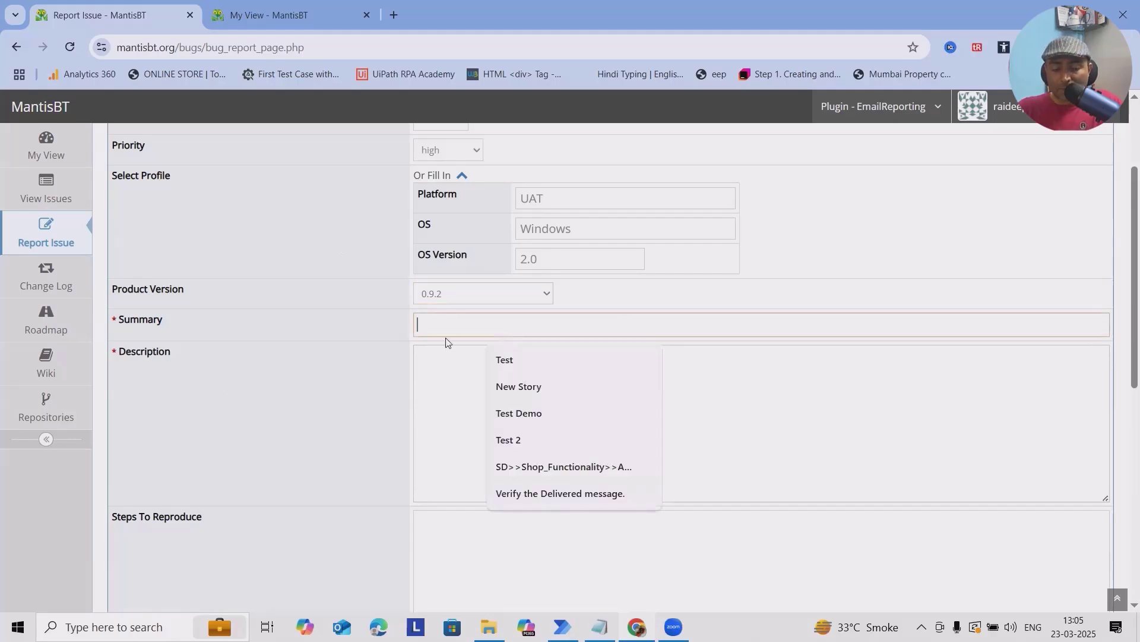
pyautogui.write('Project>>')
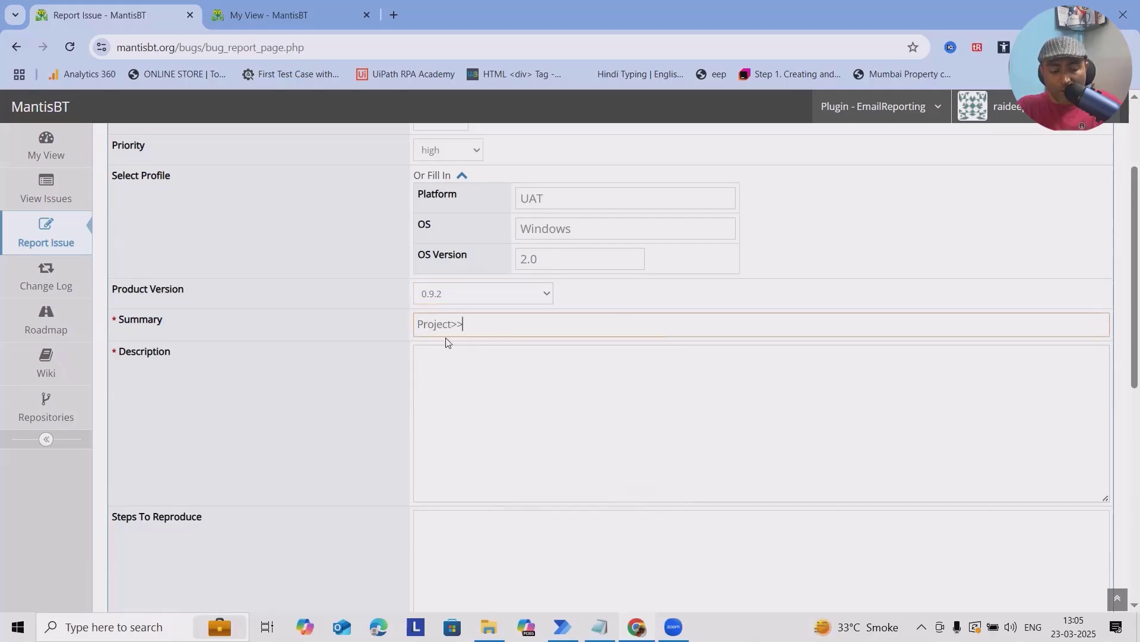
pyautogui.write('Function>>')
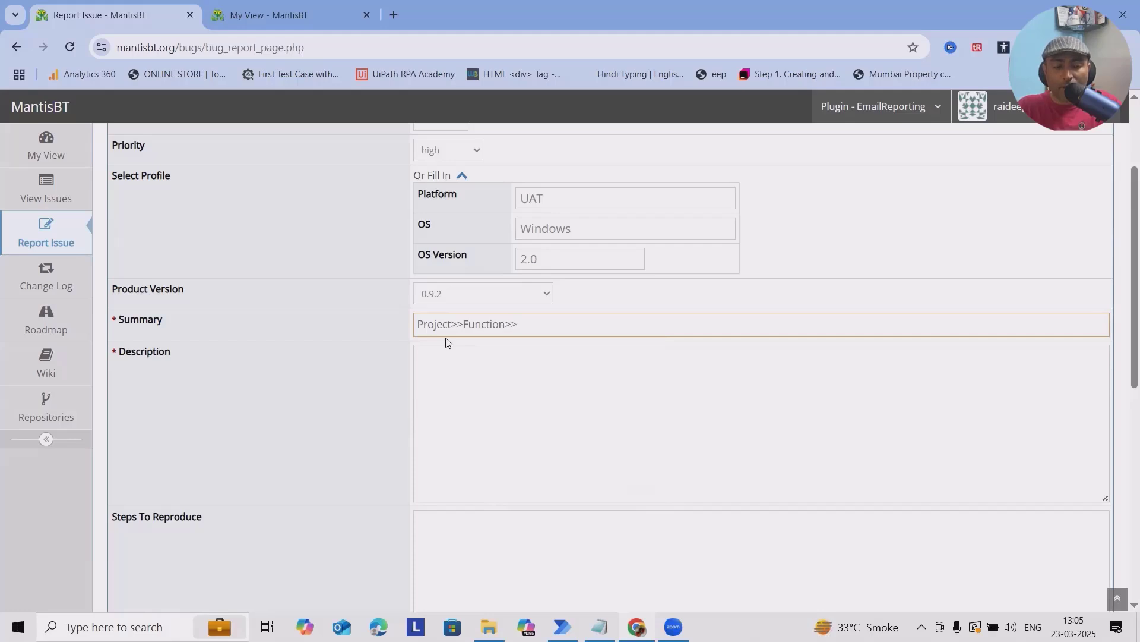
pyautogui.write('version>>')
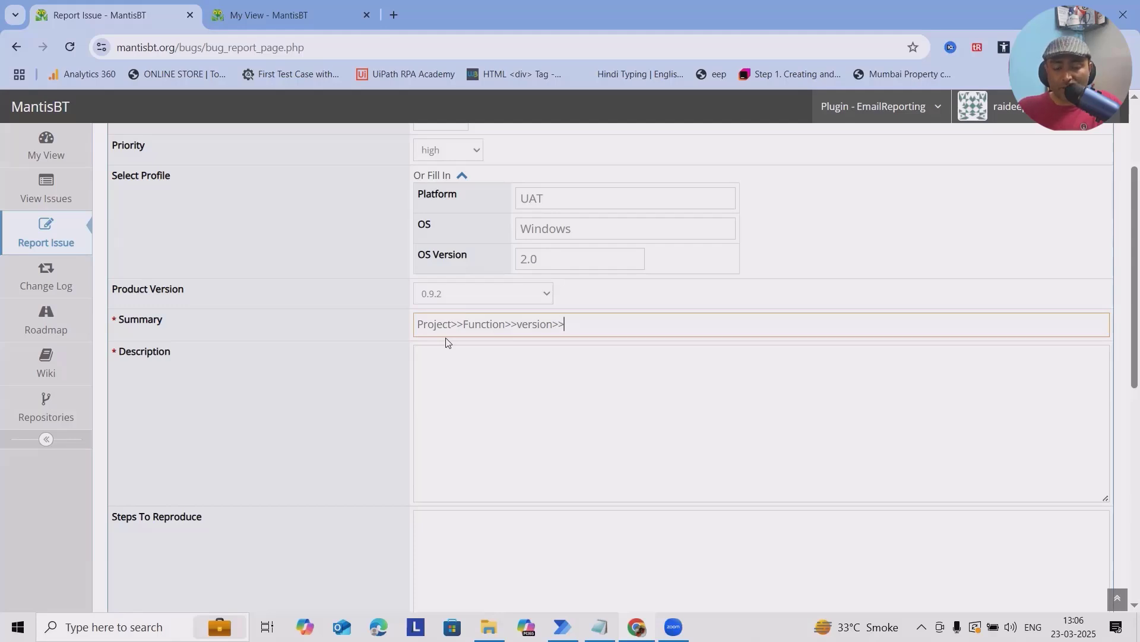
pyautogui.press('BackSpace')
pyautogui.press('BackSpace')
pyautogui.press('BackSpace')
pyautogui.press('BackSpace')
pyautogui.press('BackSpace')
pyautogui.press('BackSpace')
pyautogui.press('BackSpace')
pyautogui.press('BackSpace')
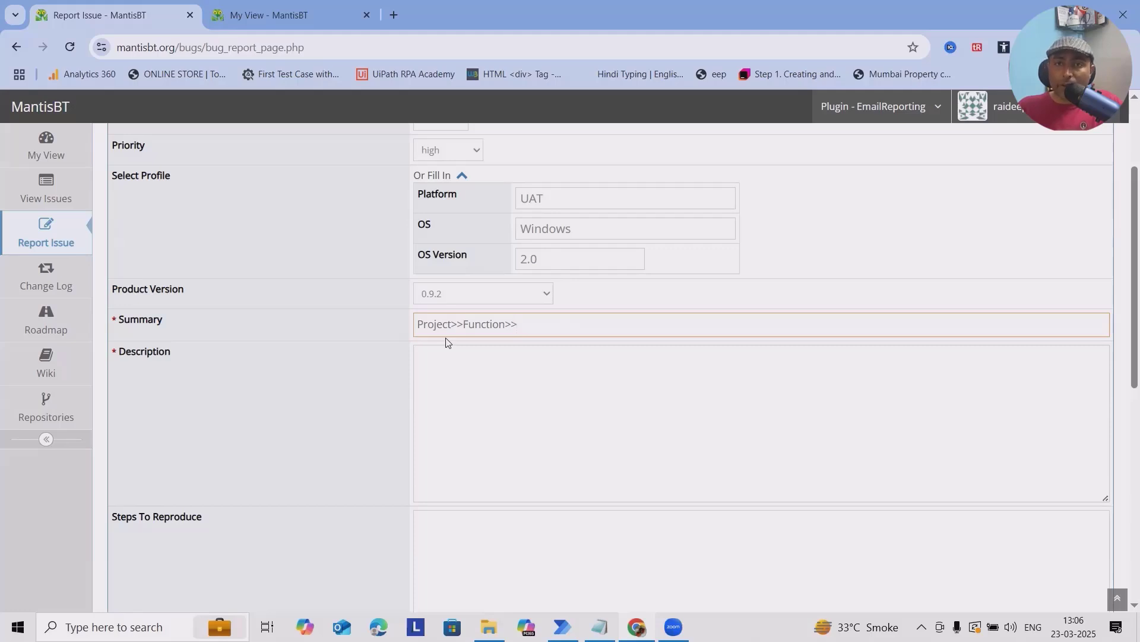
pyautogui.write('REco')
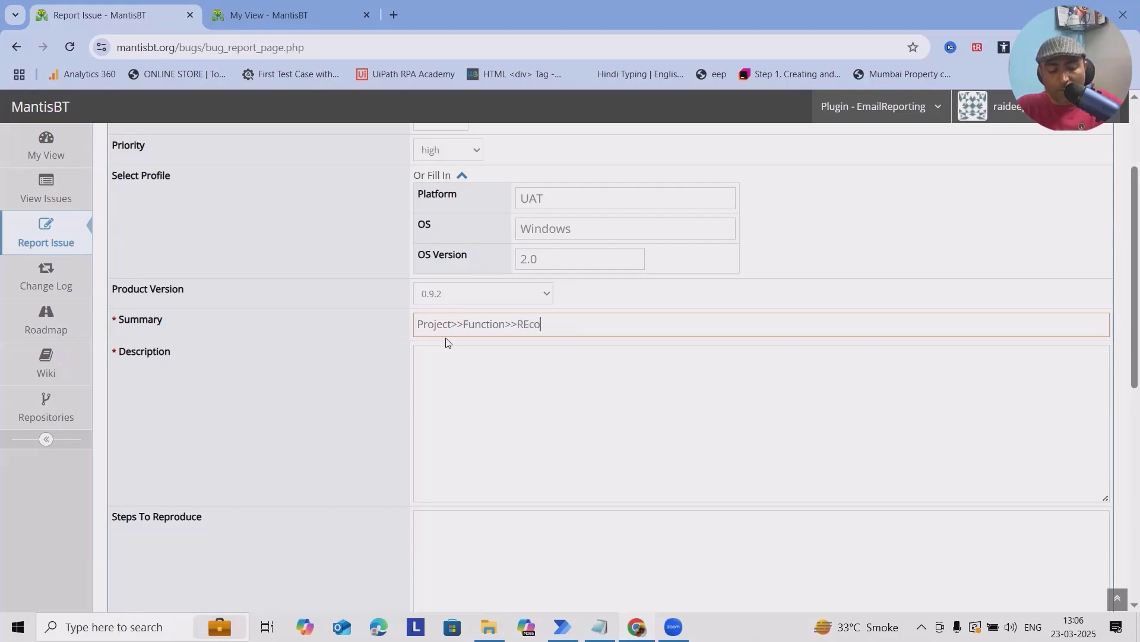
pyautogui.write('rding is not working')
pyautogui.click(512, 409)
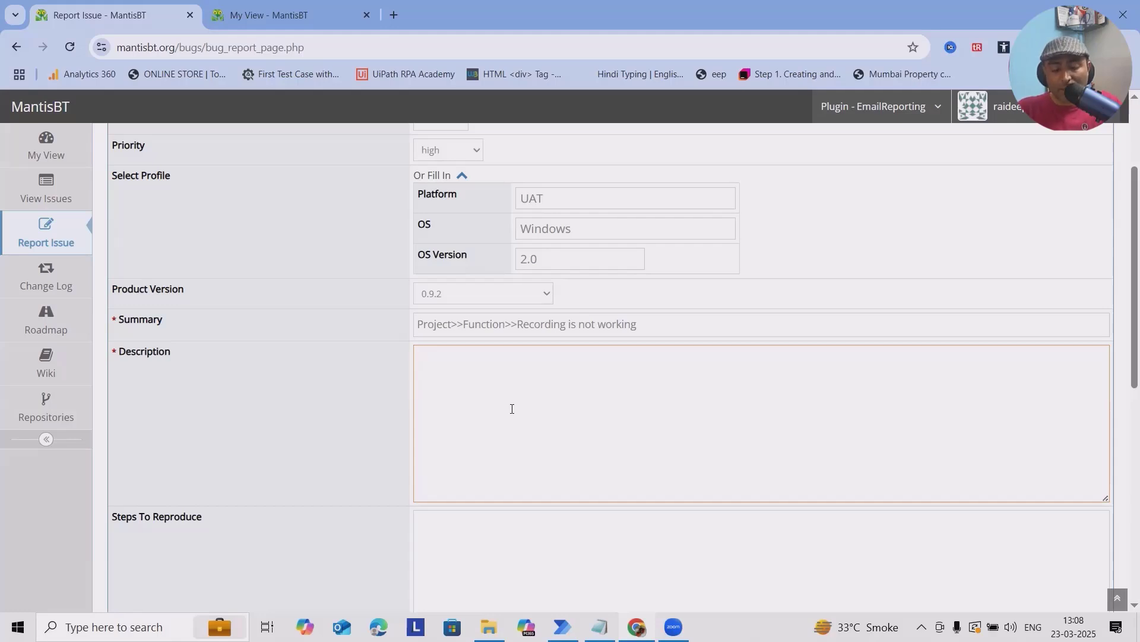
# Write the Precondition line and the steps: Navigate to Recording, from Recording container click record.
pyautogui.write('Preco')
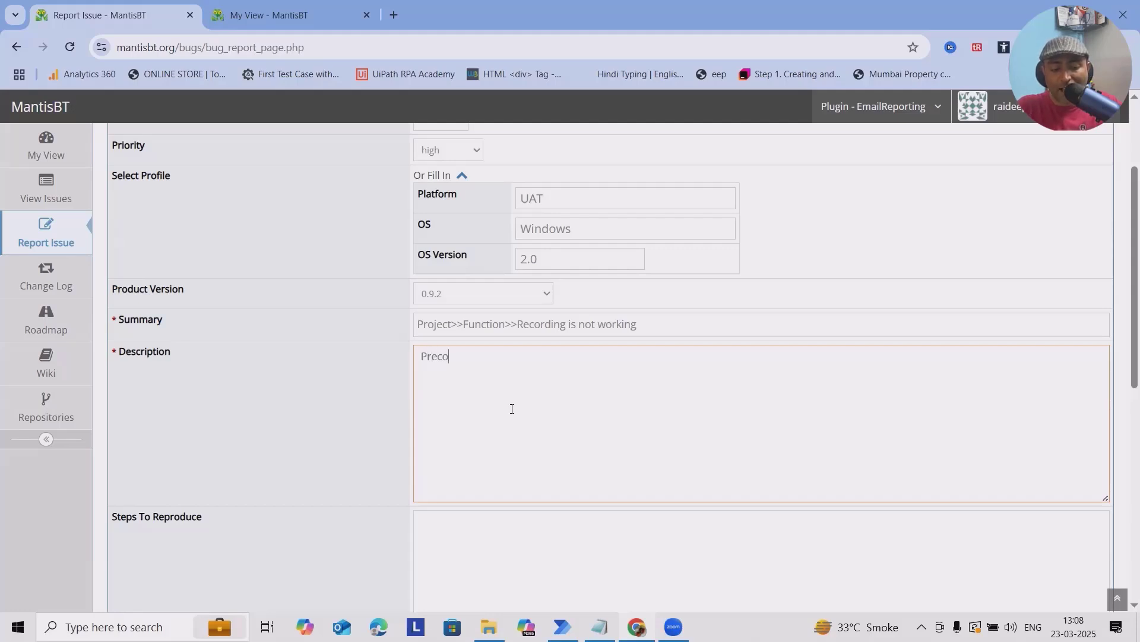
pyautogui.write('ndtion')
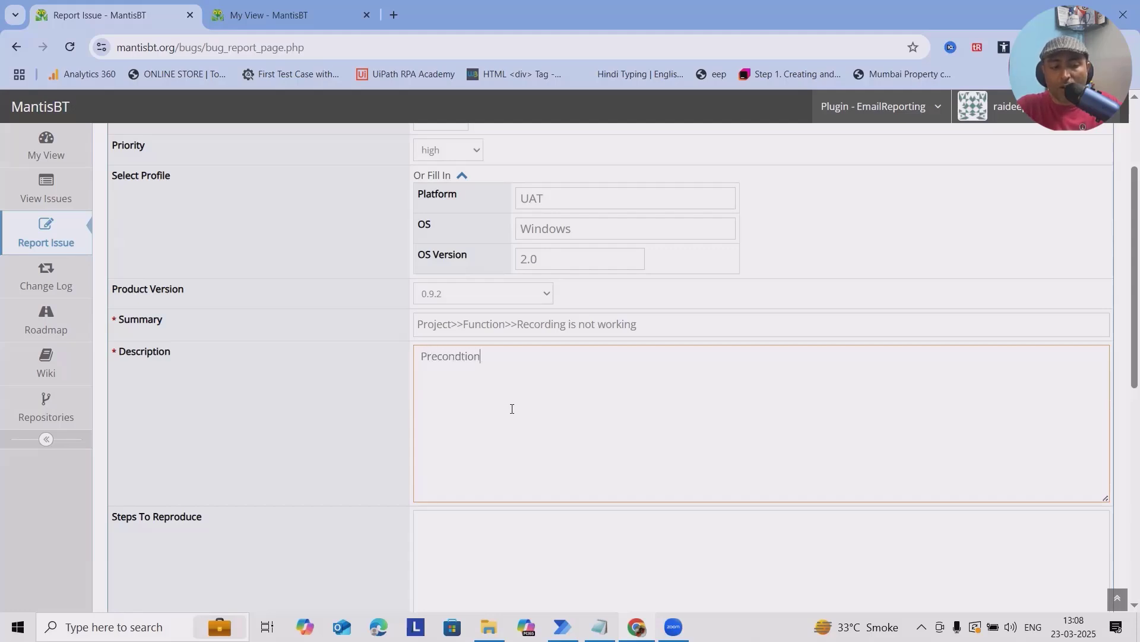
pyautogui.write(':')
pyautogui.press('Return')
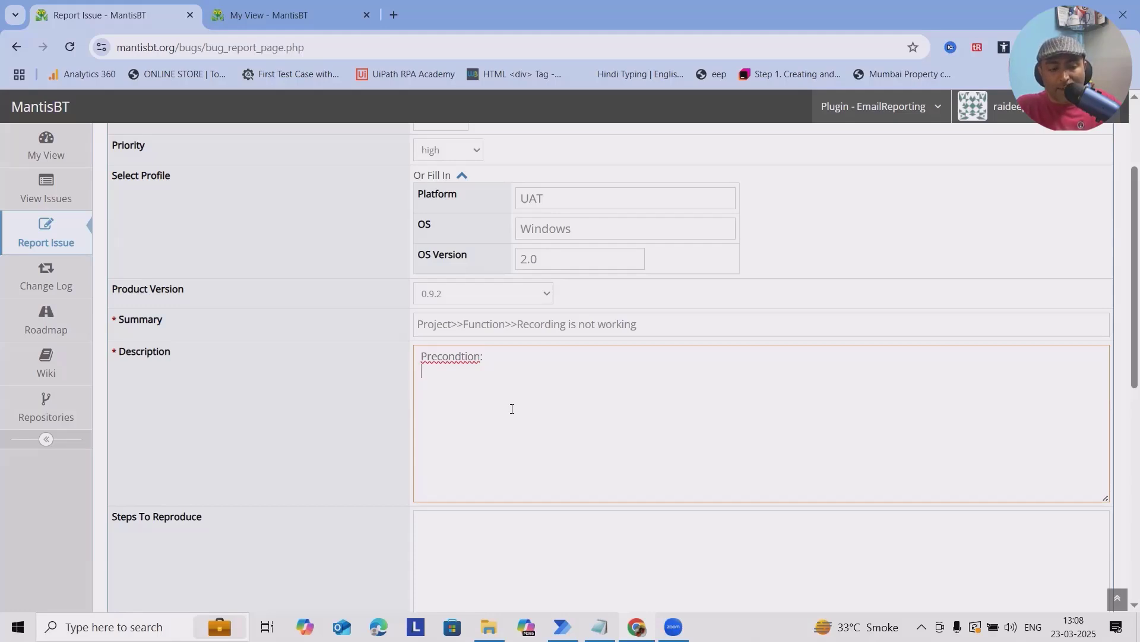
pyautogui.press('Return')
pyautogui.write('Steps to Reproduce:')
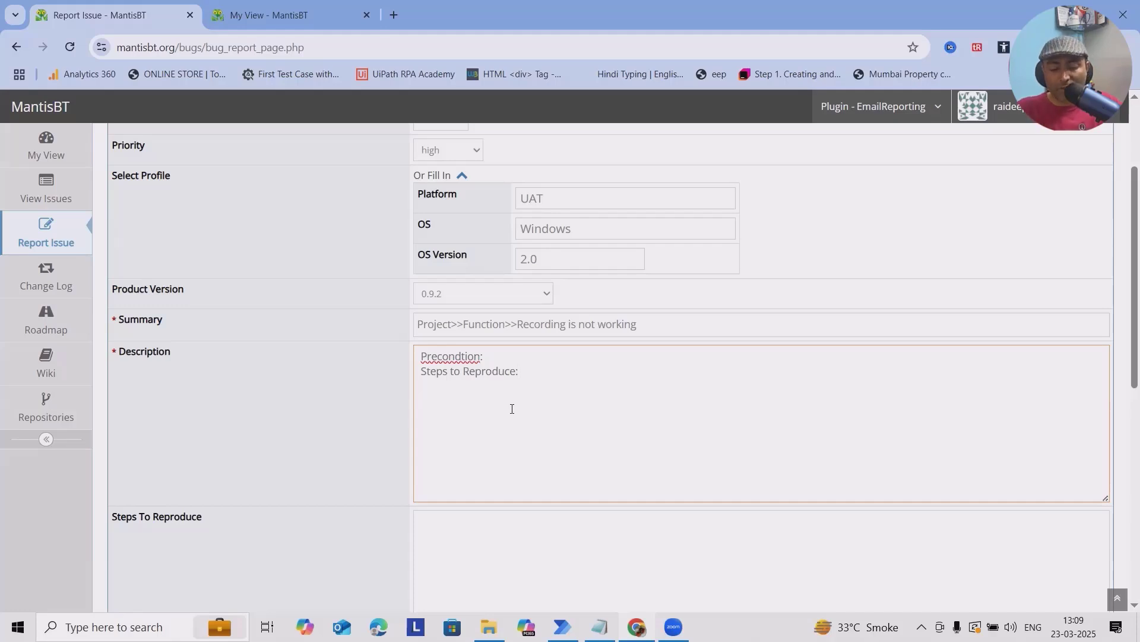
pyautogui.write('Navigate to Recording')
pyautogui.press('Return')
pyautogui.write('from Recording container click record')
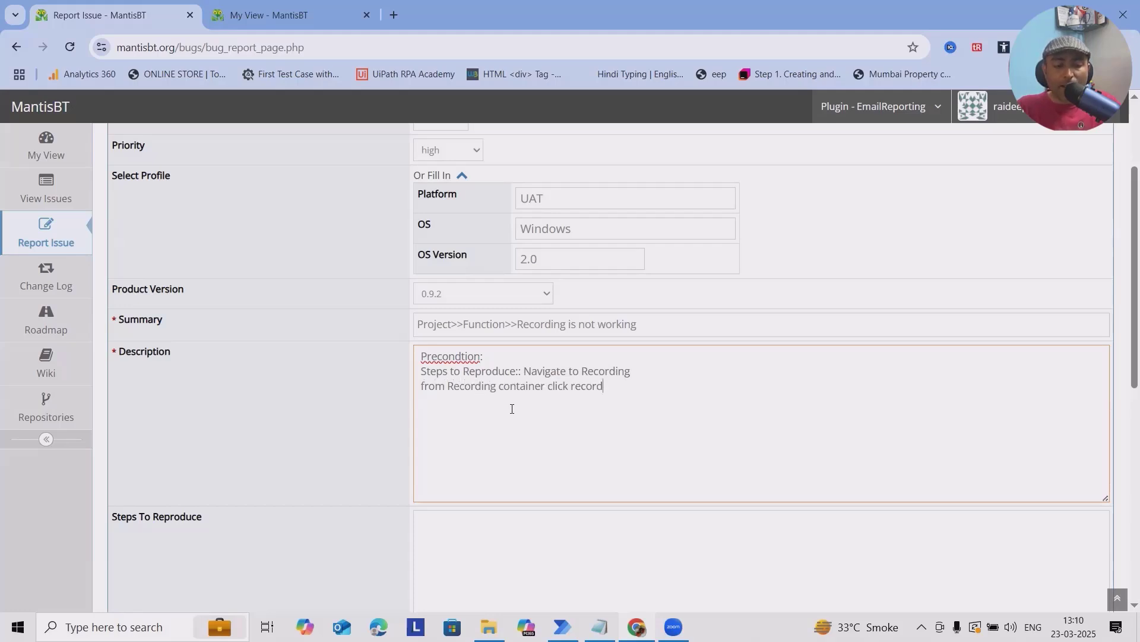
pyautogui.write('.')
# Add Actual Result:, Expected Result and Note lines to the description.
pyautogui.press('Return')
pyautogui.write('Actu')
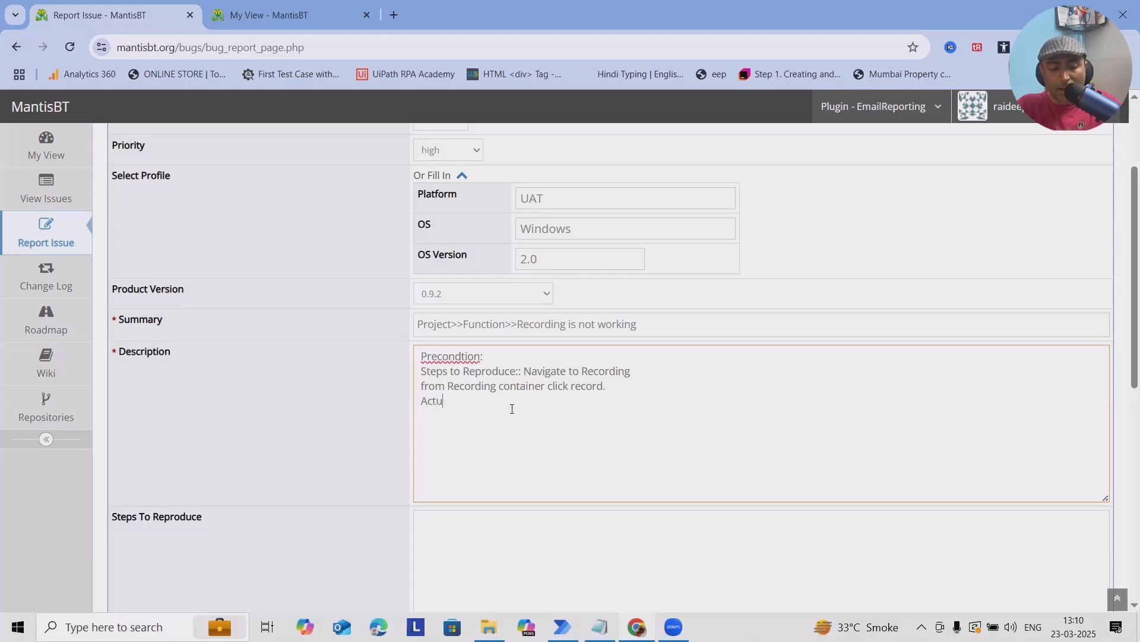
pyautogui.write('al Issue ')
pyautogui.write('Expected Res')
pyautogui.write('ult')
pyautogui.click(487, 396)
pyautogui.press('BackSpace')
pyautogui.press('BackSpace')
pyautogui.press('BackSpace')
pyautogui.press('BackSpace')
pyautogui.press('BackSpace')
pyautogui.write('Result:')
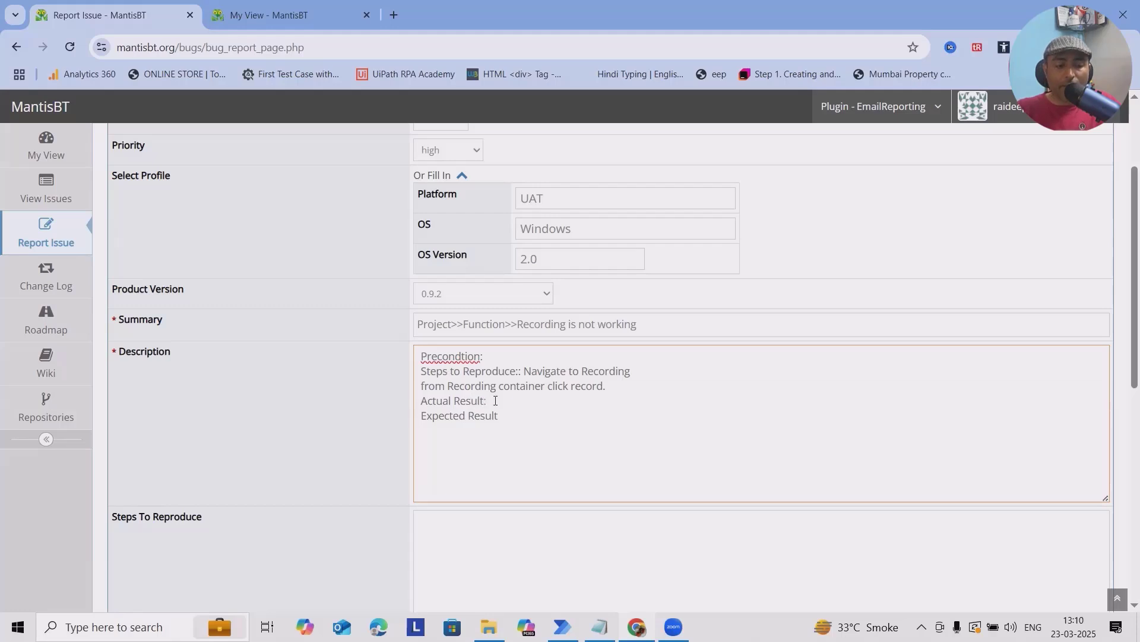
pyautogui.click(503, 416)
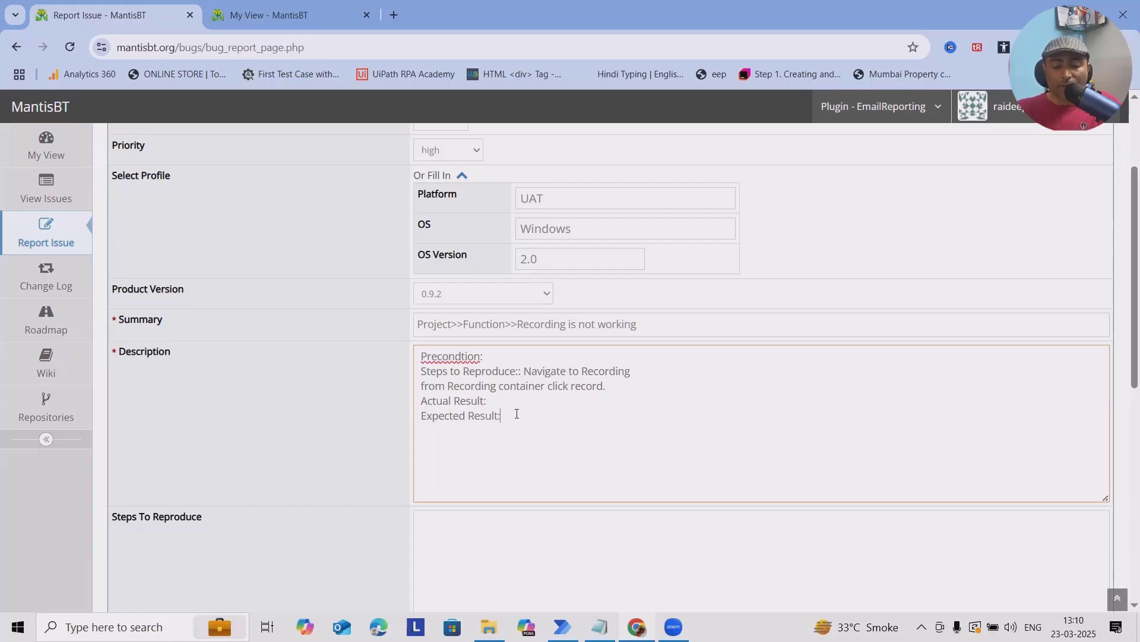
pyautogui.press('Return')
pyautogui.write('No')
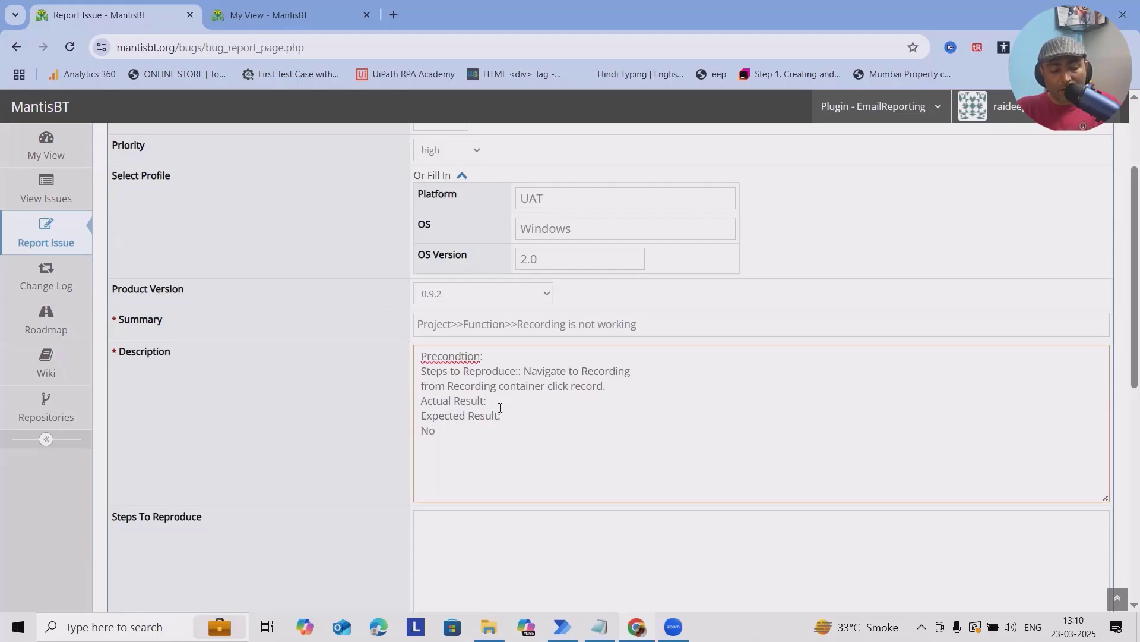
pyautogui.write('te:')
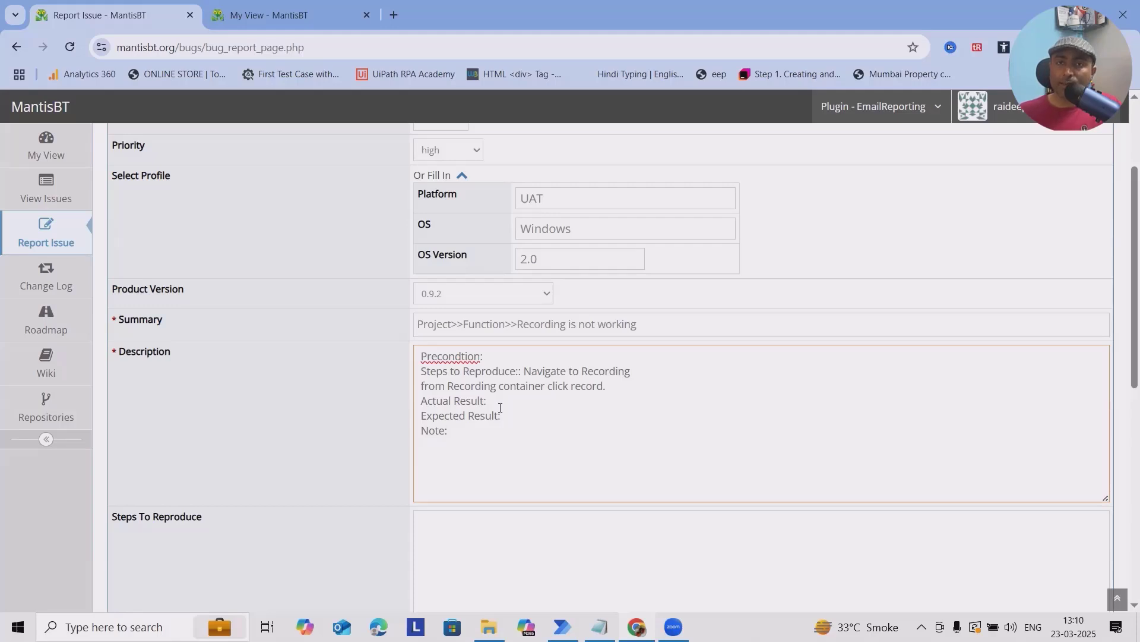
pyautogui.scroll(-5, 532, 423)
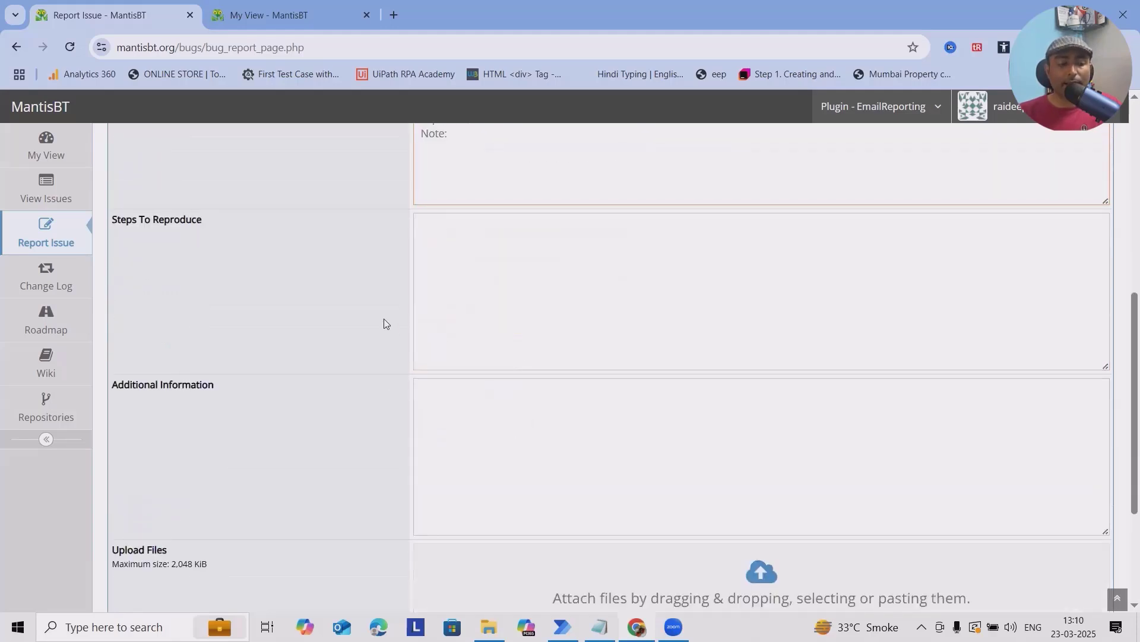
pyautogui.scroll(2, 398, 339)
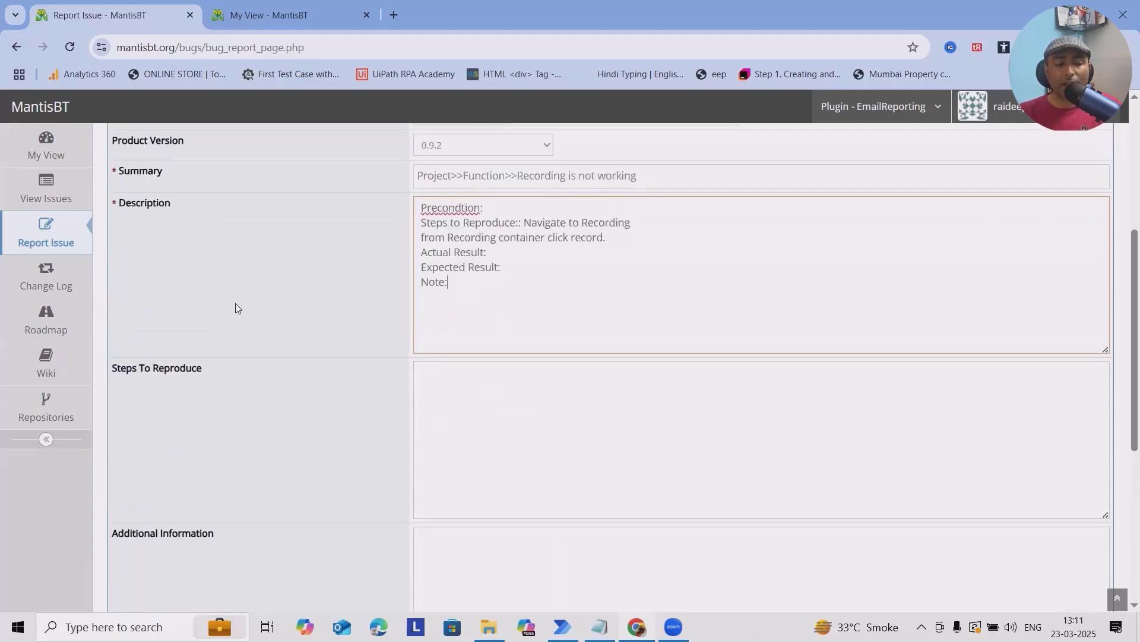
pyautogui.click(496, 437)
pyautogui.moveTo(422, 223); pyautogui.dragTo(662, 217)
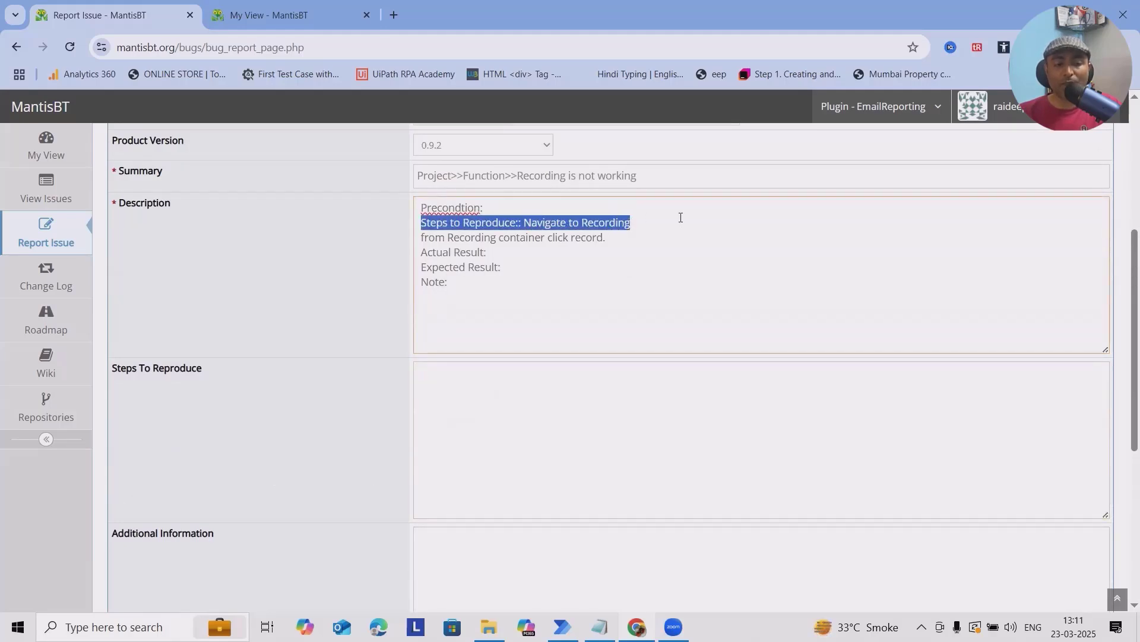
pyautogui.click(517, 423)
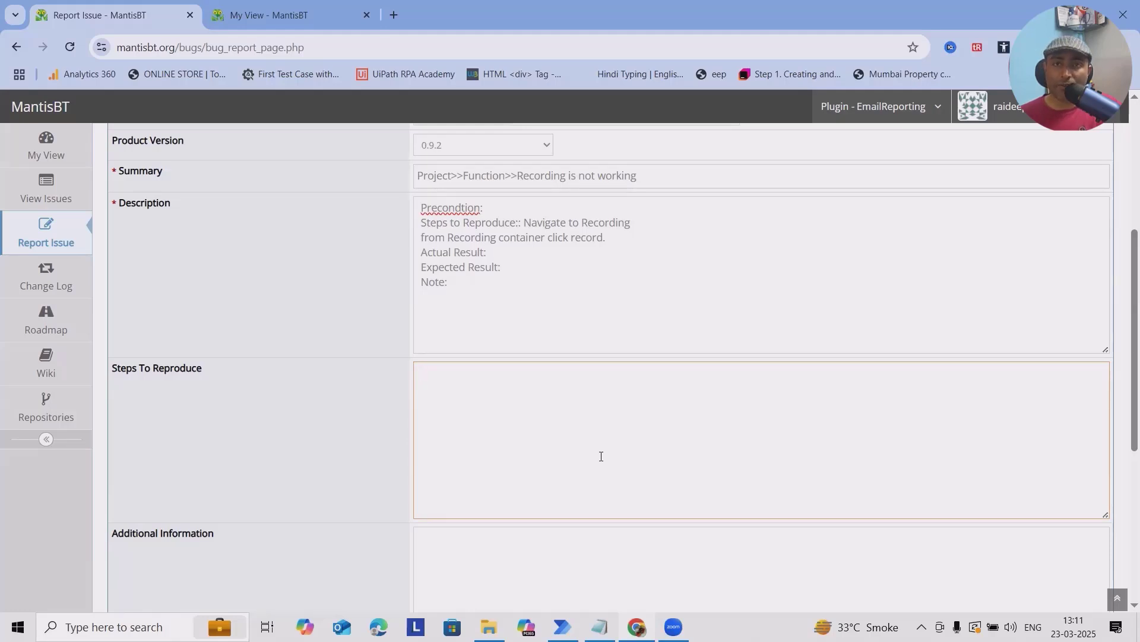
pyautogui.scroll(-4, 600, 457)
pyautogui.click(522, 445)
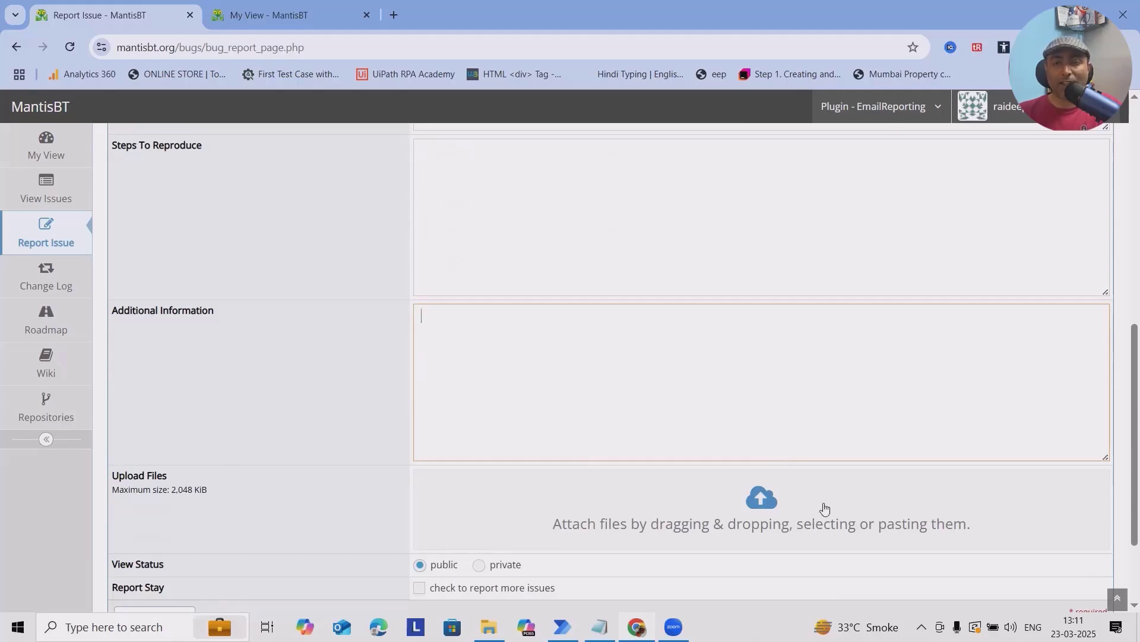
# Submit the report to create issue 0035651, Recording is not working.
pyautogui.scroll(-2, 742, 518)
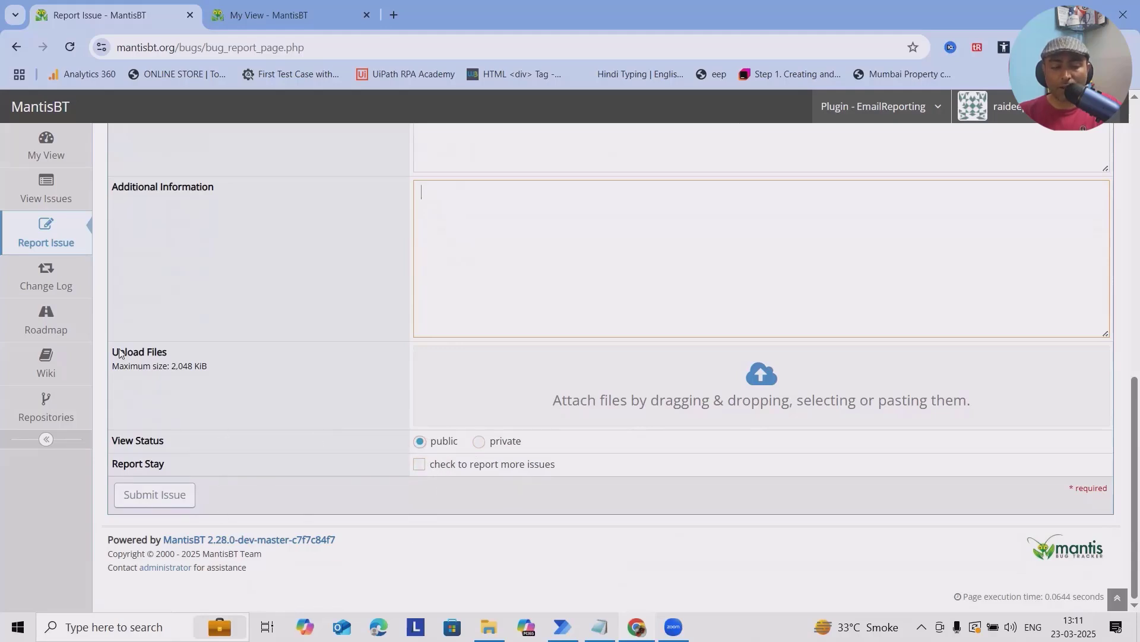
pyautogui.click(159, 497)
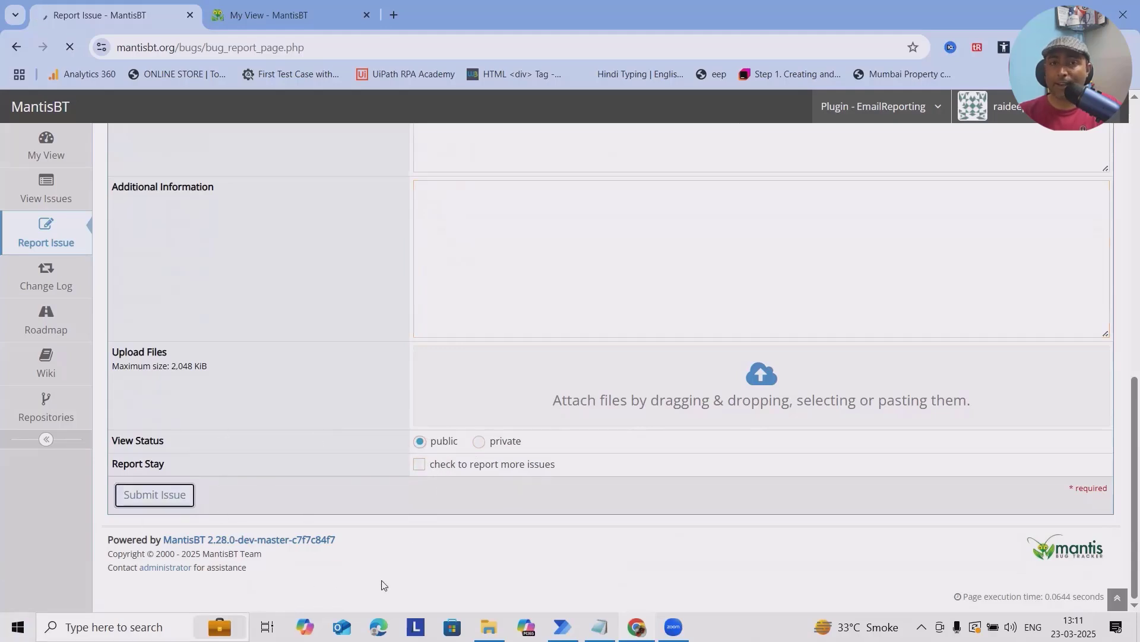
pyautogui.moveTo(636, 626)
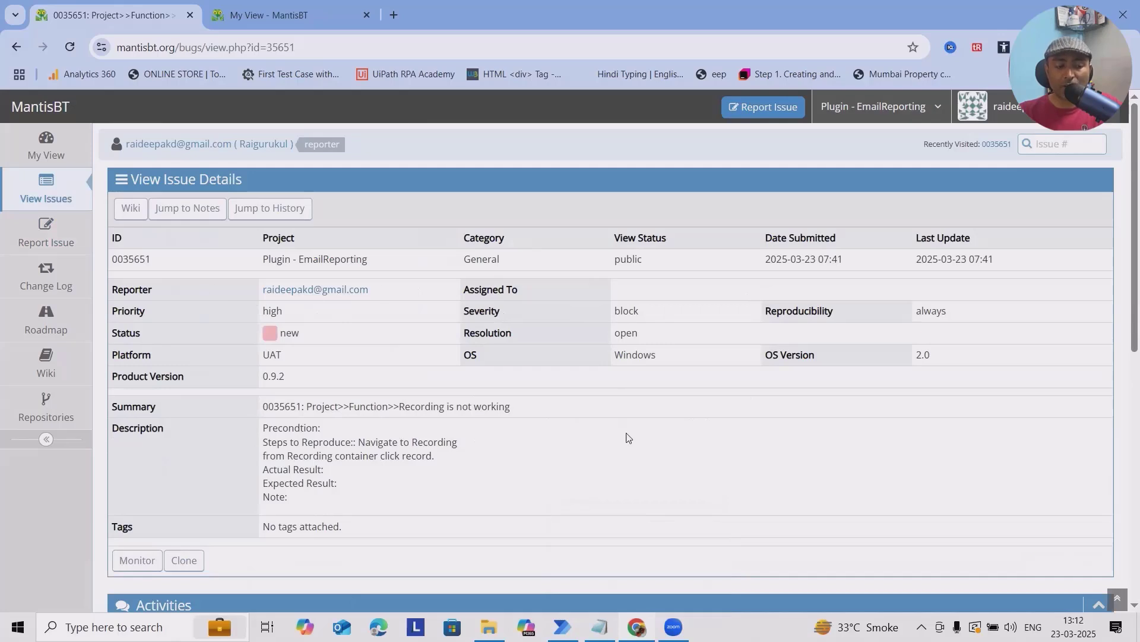
pyautogui.scroll(-3, 618, 444)
pyautogui.scroll(1, 420, 456)
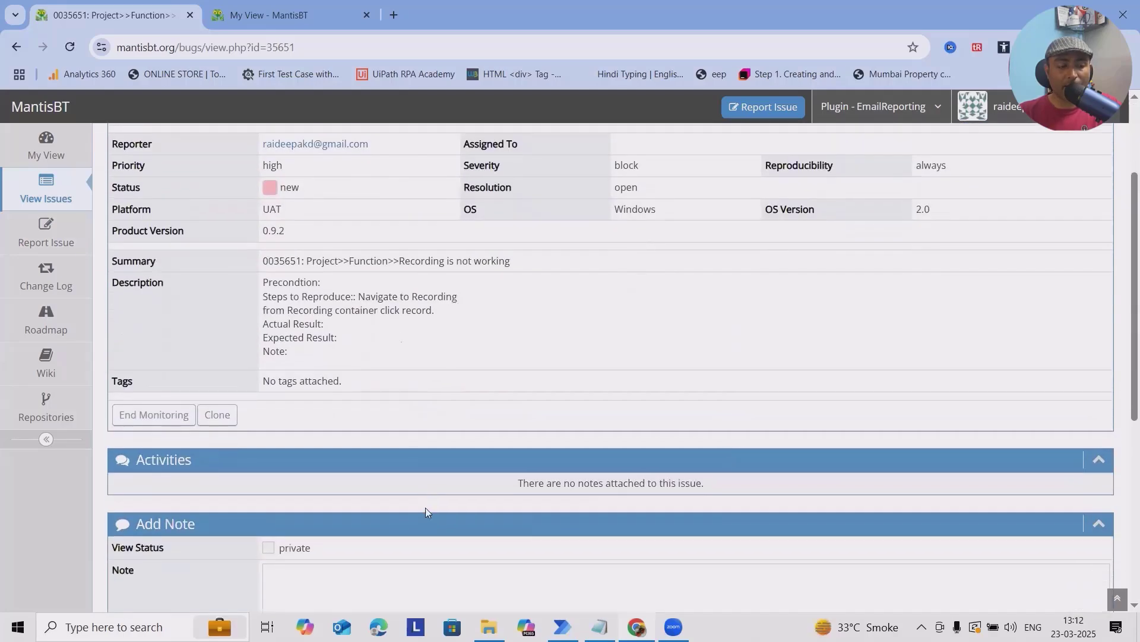
pyautogui.scroll(2, 235, 512)
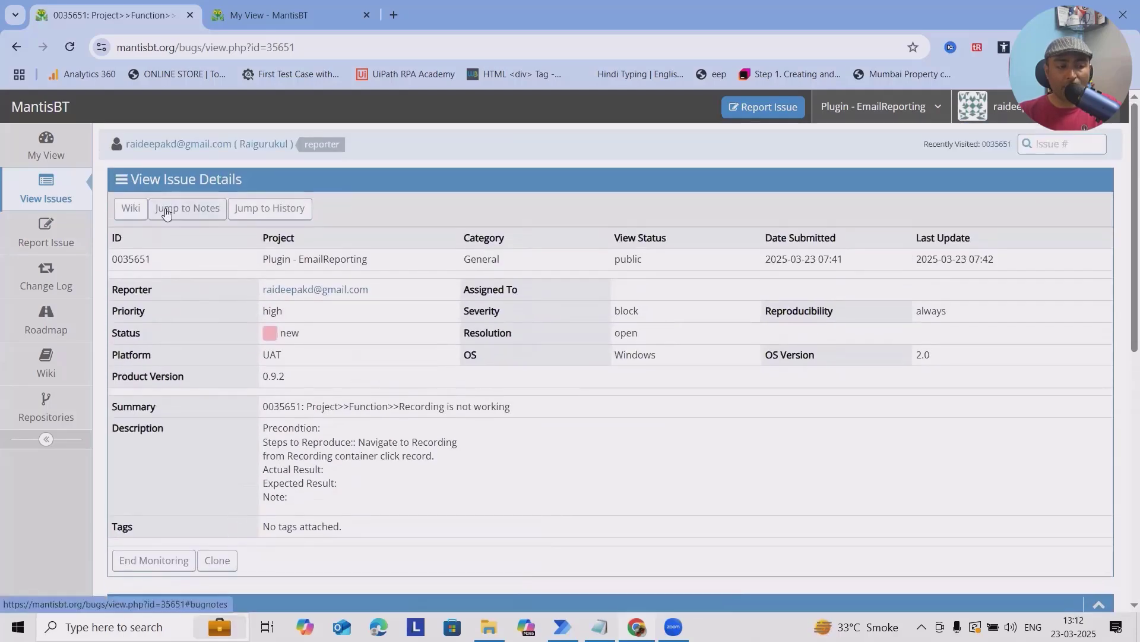
pyautogui.scroll(-10, 561, 313)
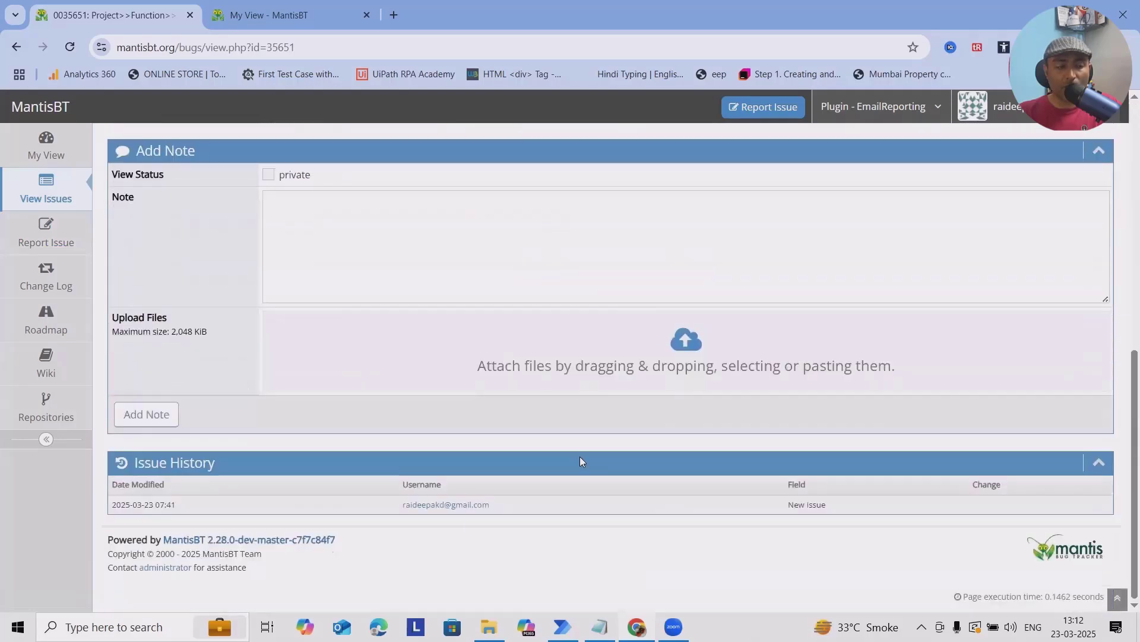
pyautogui.scroll(3, 500, 551)
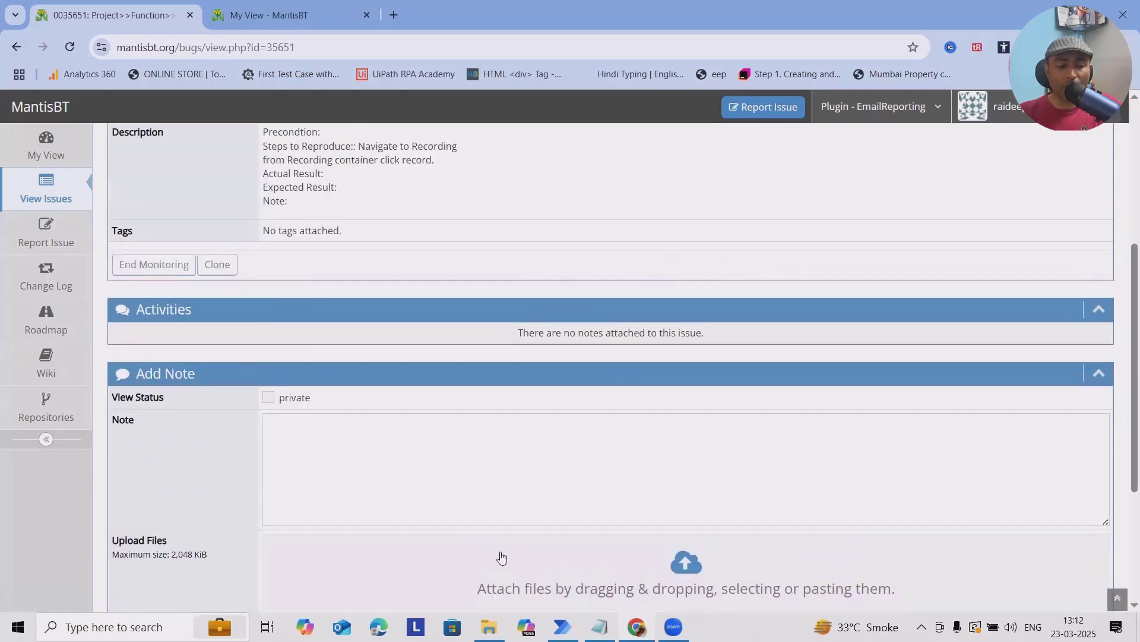
pyautogui.scroll(4, 501, 556)
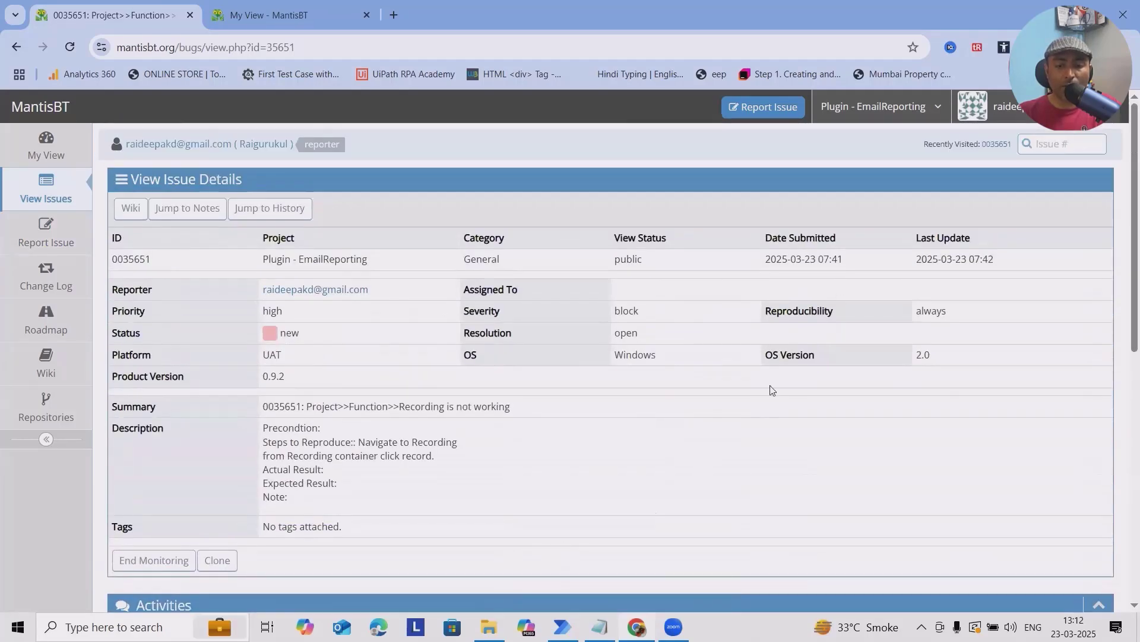
pyautogui.click(273, 212)
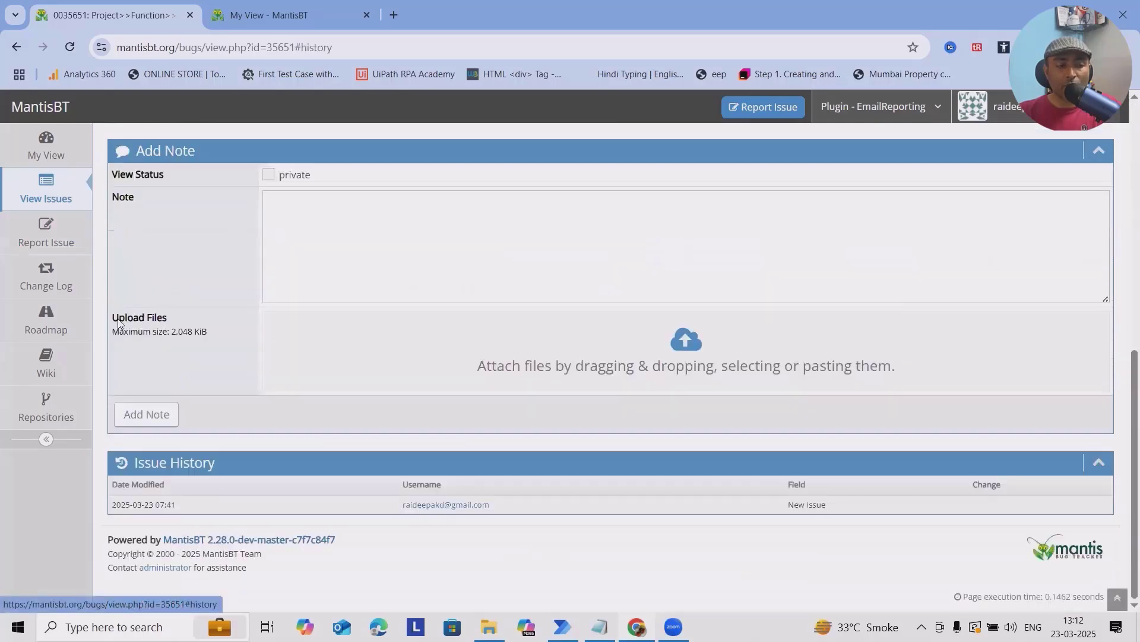
pyautogui.scroll(1, 181, 461)
pyautogui.scroll(8, 259, 445)
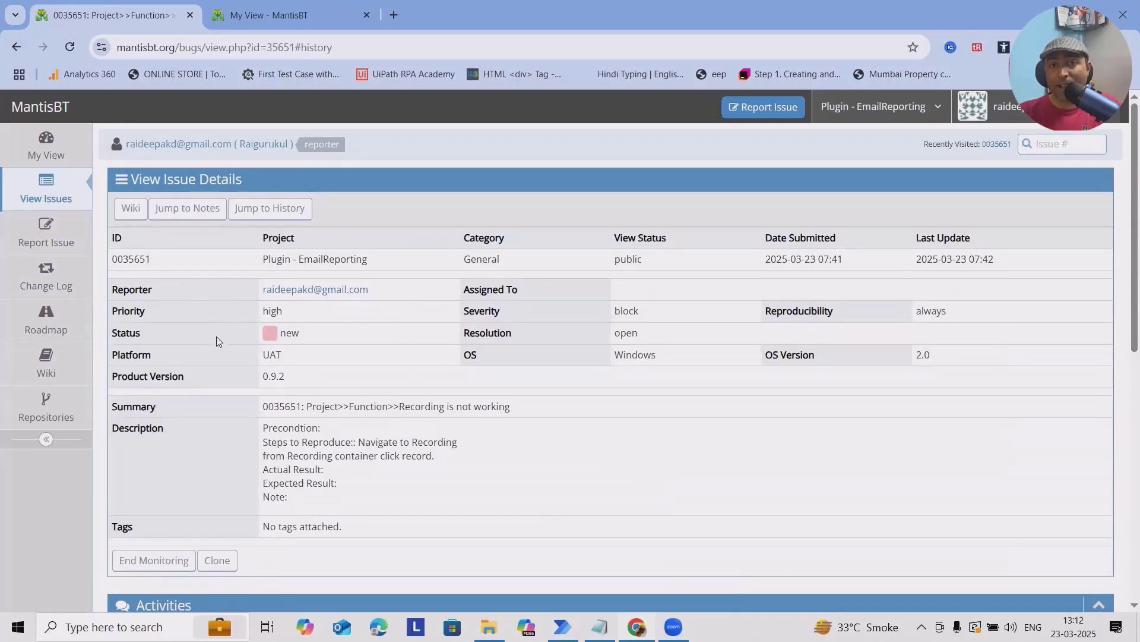
pyautogui.moveTo(119, 237); pyautogui.dragTo(184, 260)
pyautogui.moveTo(270, 257); pyautogui.dragTo(674, 256)
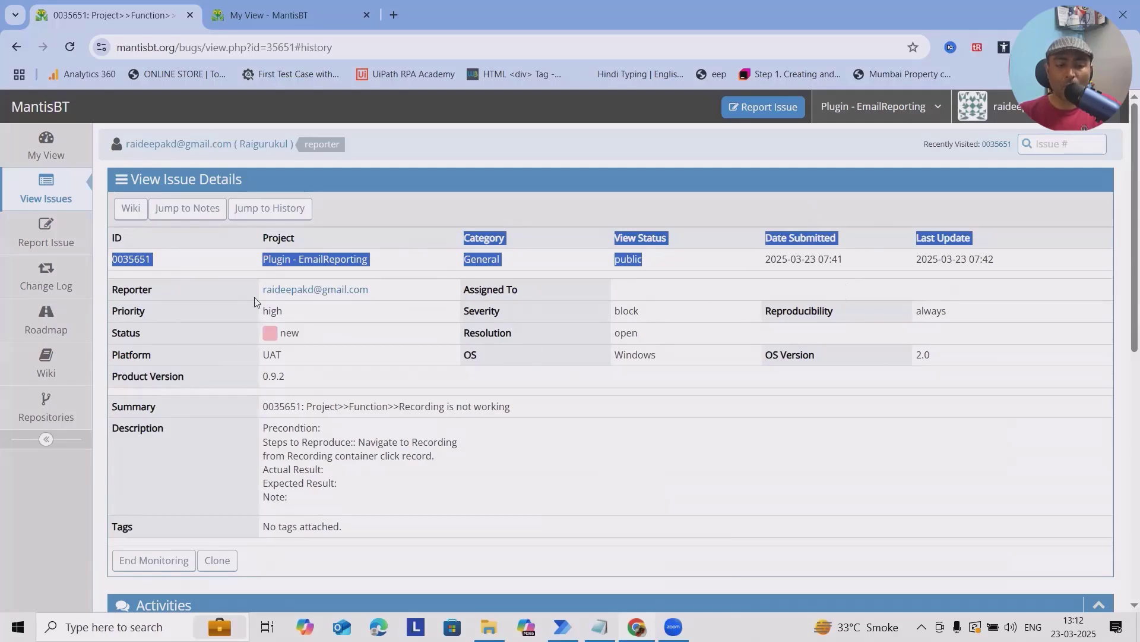
# Go back to My View, now showing issue 0035651 under Unassigned and Reported by Me.
pyautogui.scroll(-8, 566, 391)
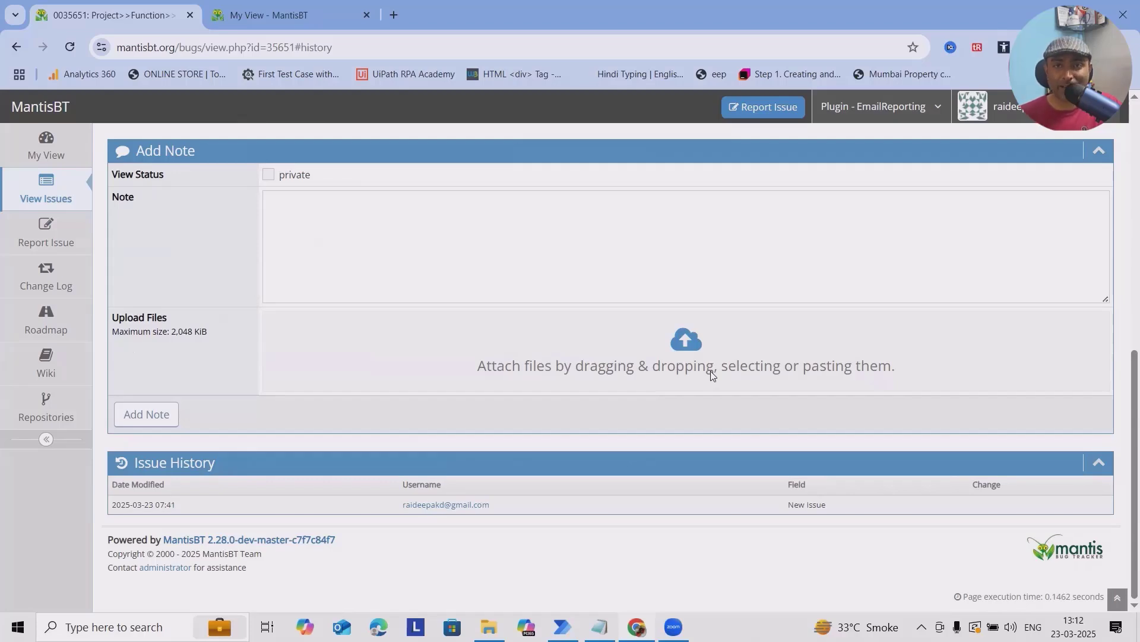
pyautogui.press('F5')
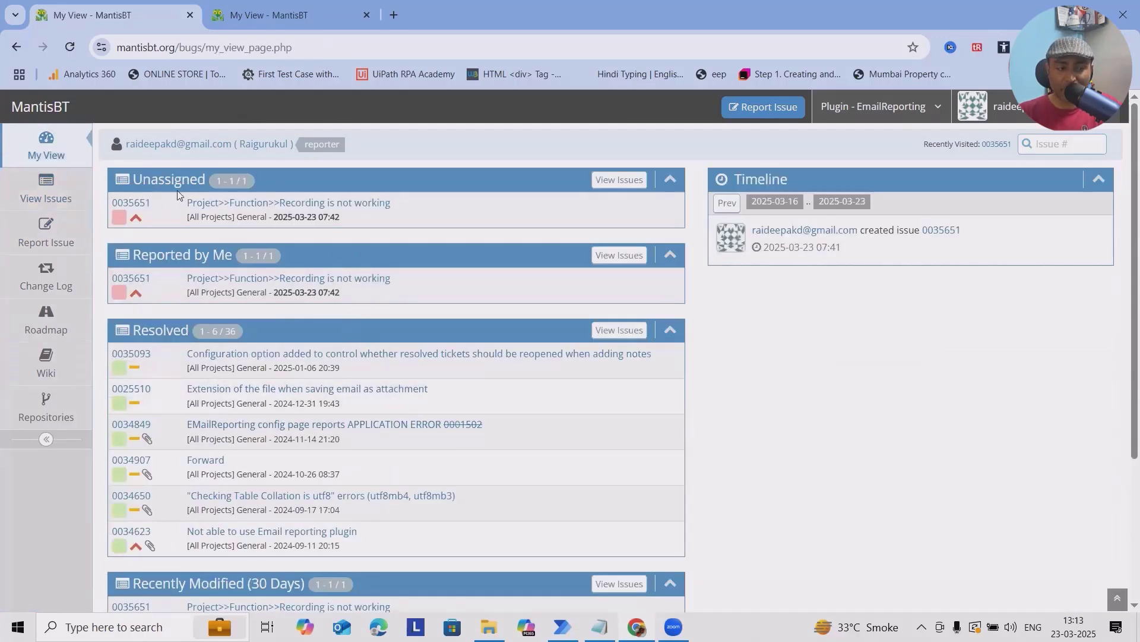
# Open resolved issue 0035093 from the Resolved list and look over its details.
pyautogui.scroll(-2, 196, 303)
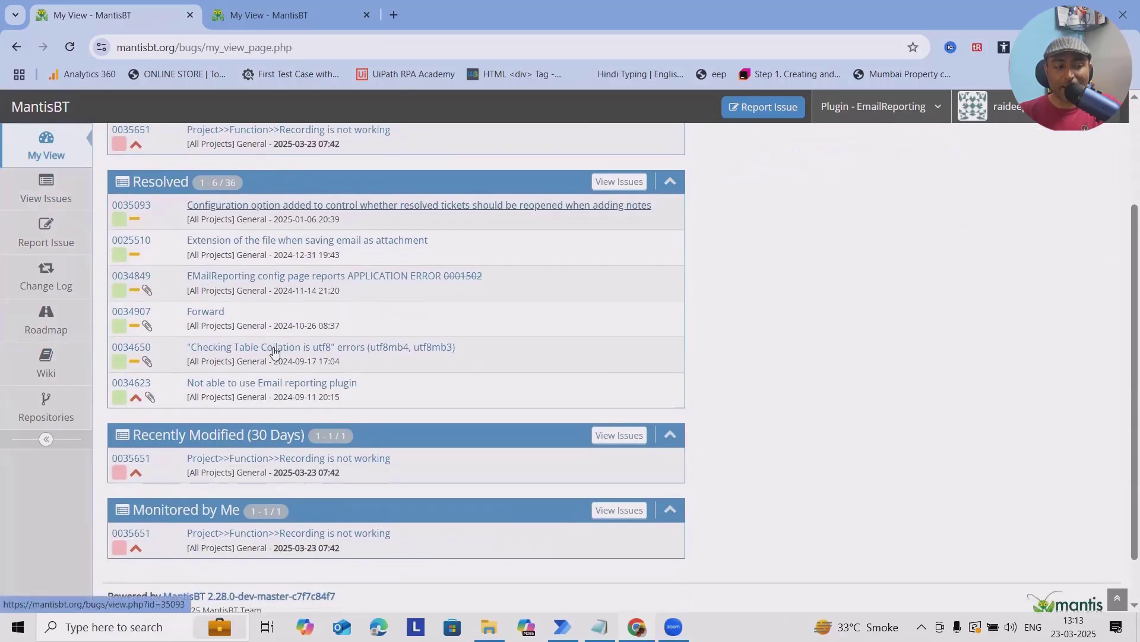
pyautogui.click(132, 205)
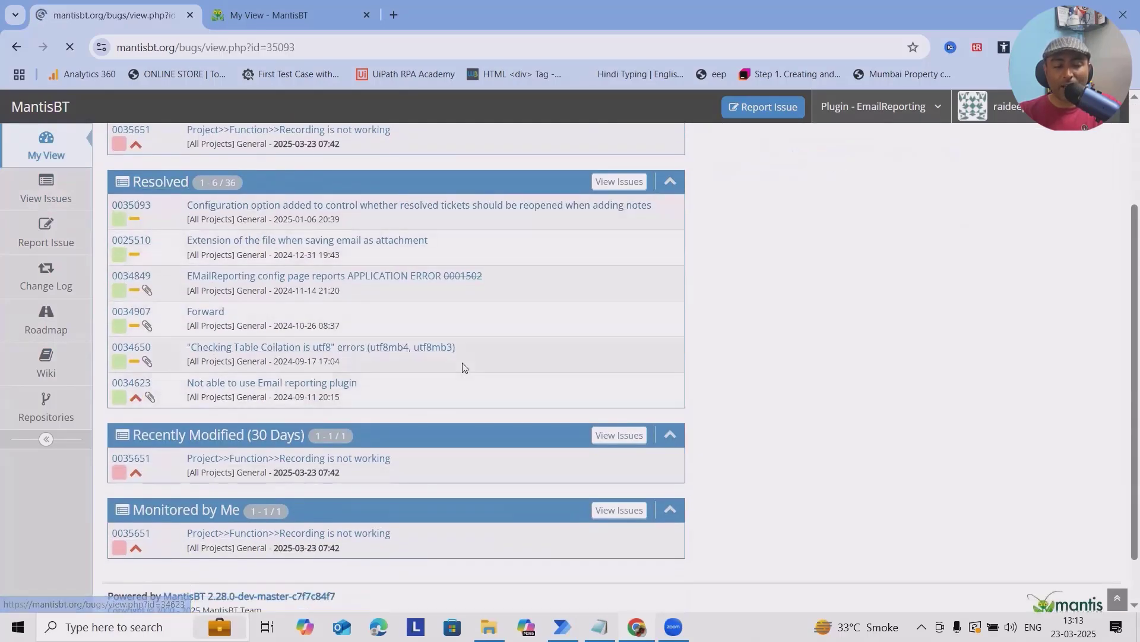
pyautogui.scroll(-4, 582, 451)
pyautogui.scroll(4, 582, 485)
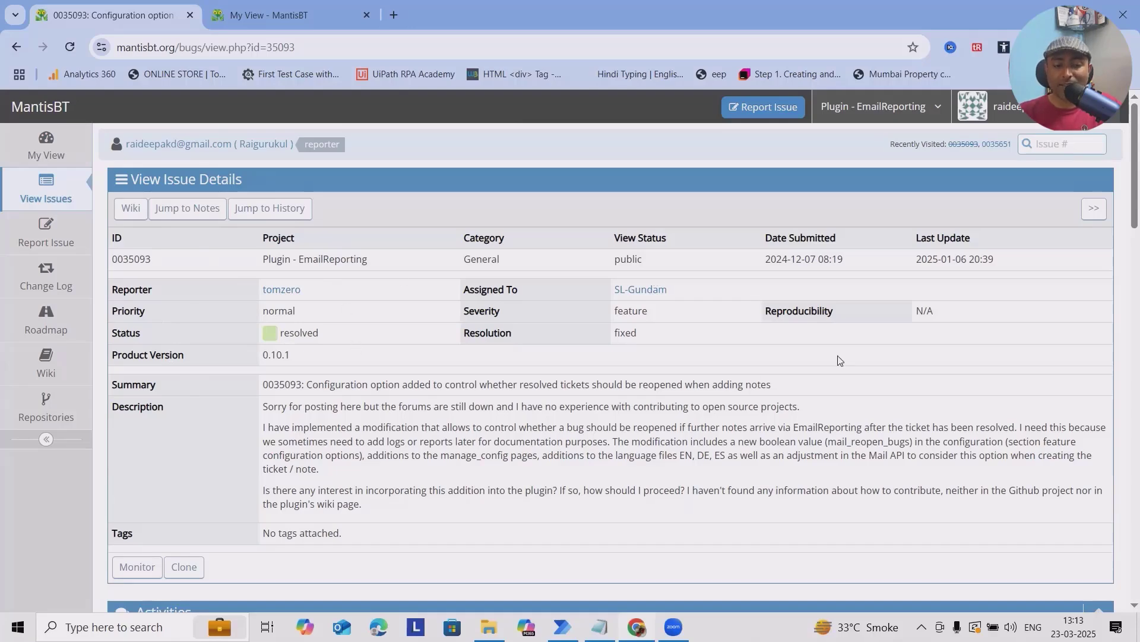
# Review issue 0035093's Activities notes, then clone the issue into a new report.
pyautogui.scroll(-5, 839, 368)
pyautogui.scroll(-7, 423, 348)
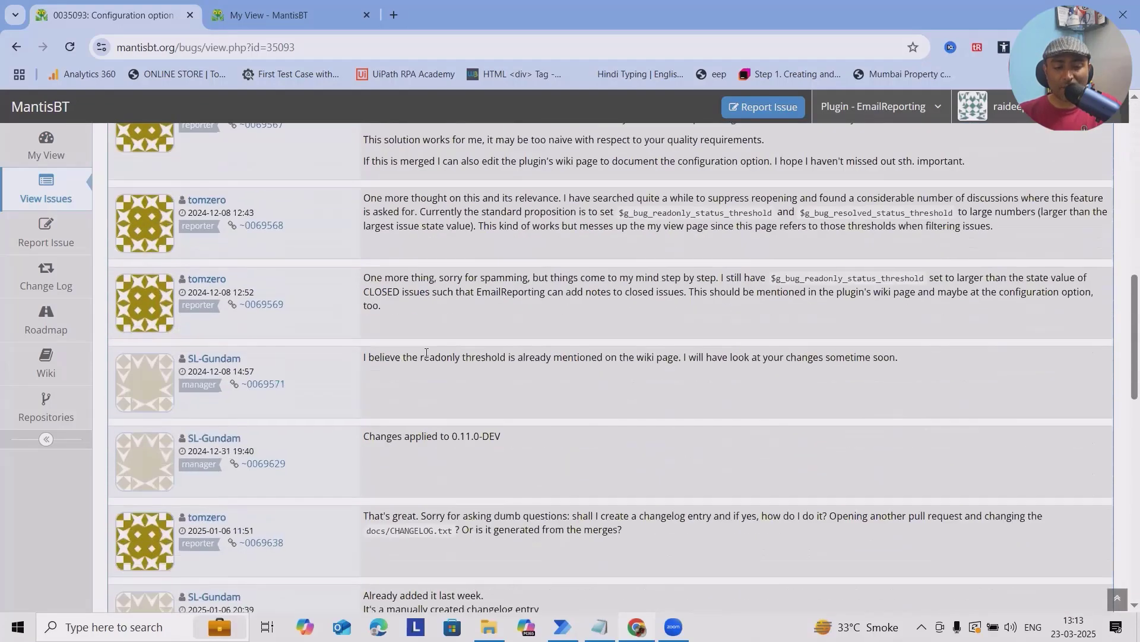
pyautogui.scroll(5, 484, 374)
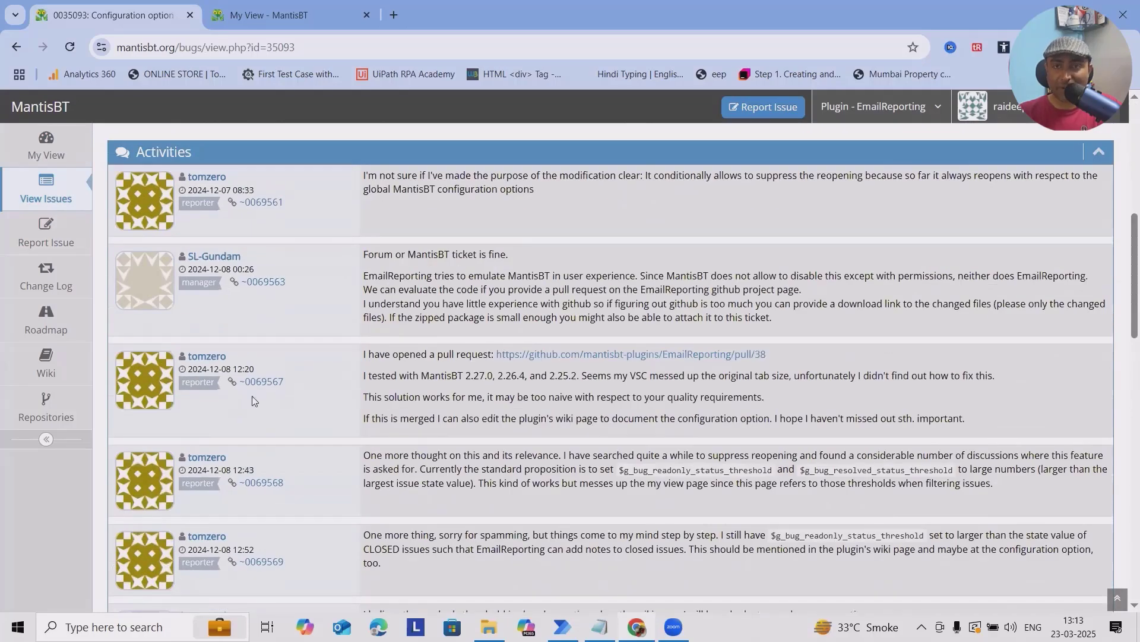
pyautogui.scroll(3, 588, 278)
pyautogui.scroll(5, 609, 436)
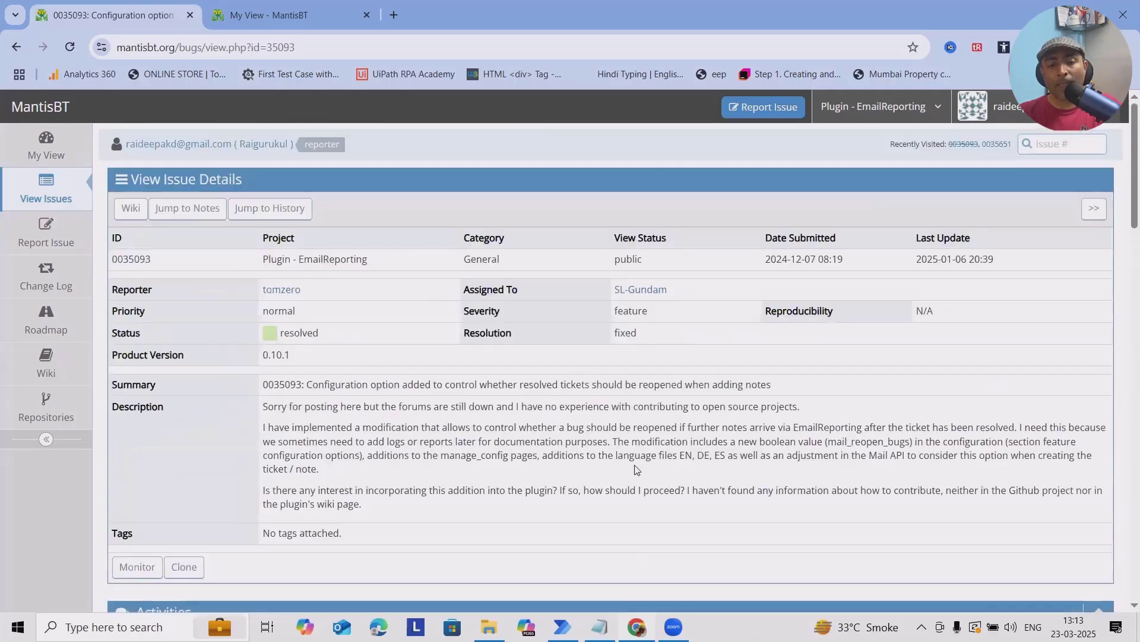
pyautogui.scroll(-3, 633, 477)
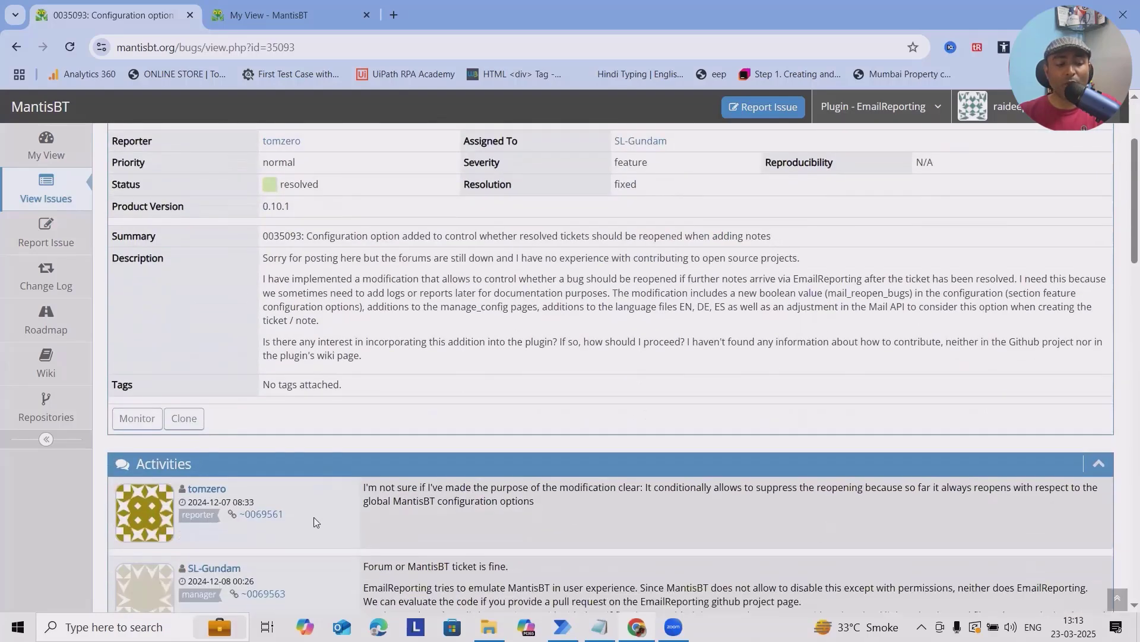
pyautogui.click(199, 425)
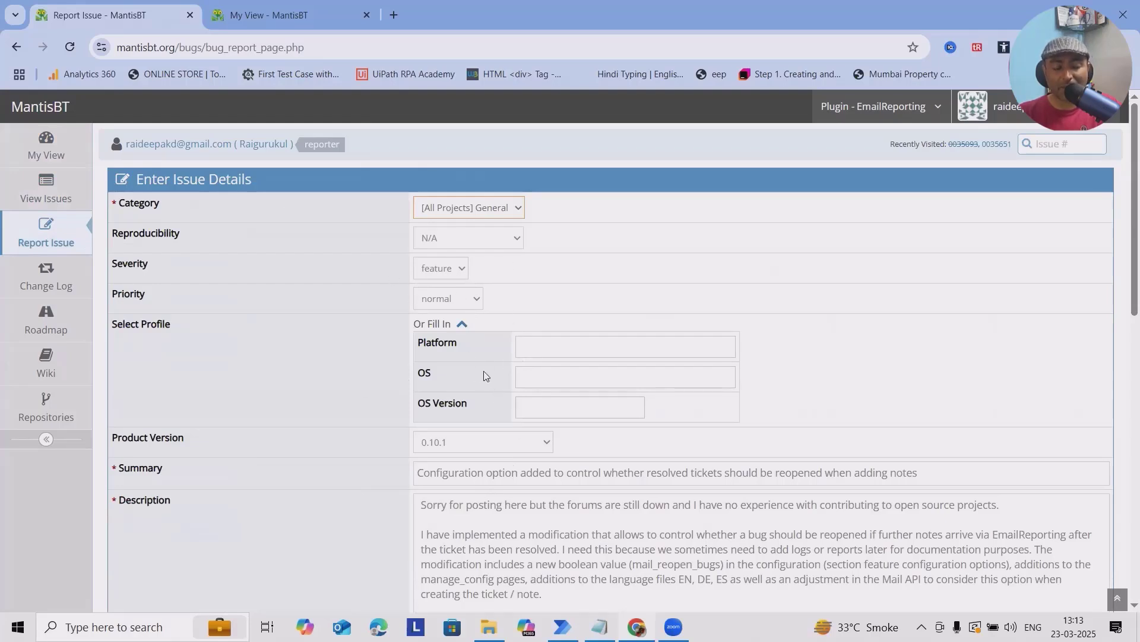
# Check the cloned form's parent-issue link to 0035093, with notes and attachments copying unchecked.
pyautogui.scroll(-5, 713, 441)
pyautogui.scroll(-7, 647, 403)
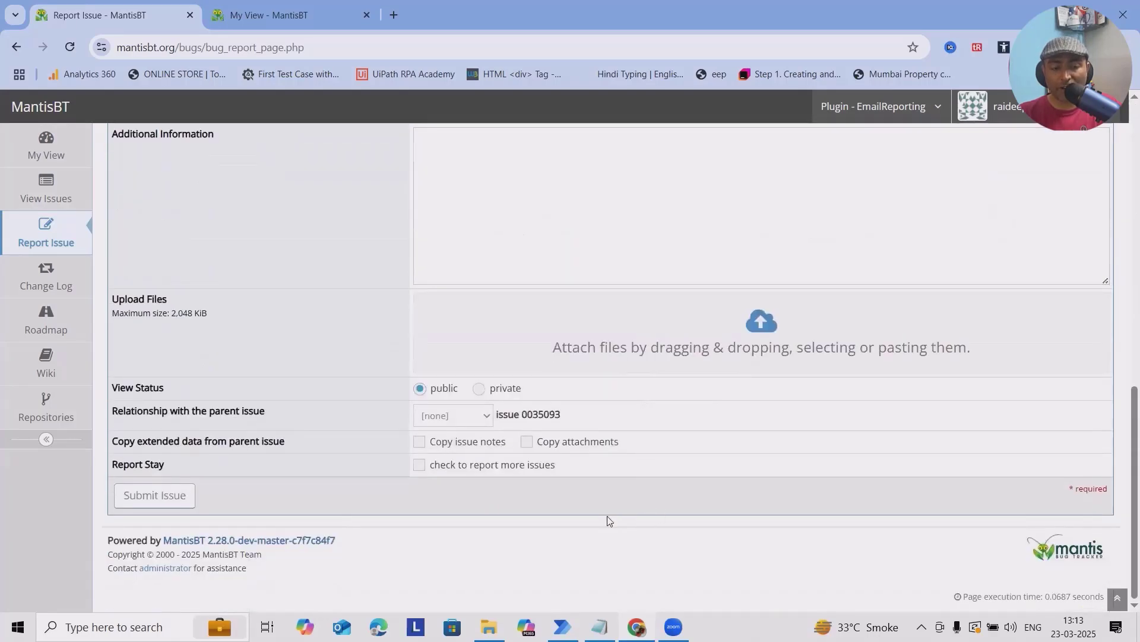